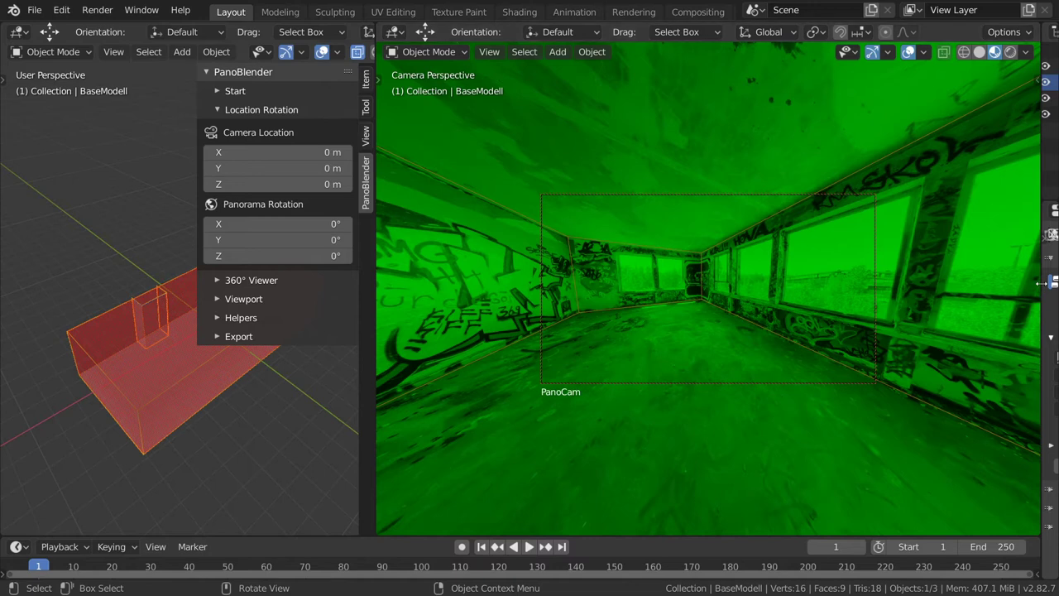
# Step: Load Pano-Raum-a_03.jpg as the PanoWorld panorama image in the World properties
pyautogui.moveTo(1041, 287); pyautogui.dragTo(743, 310)
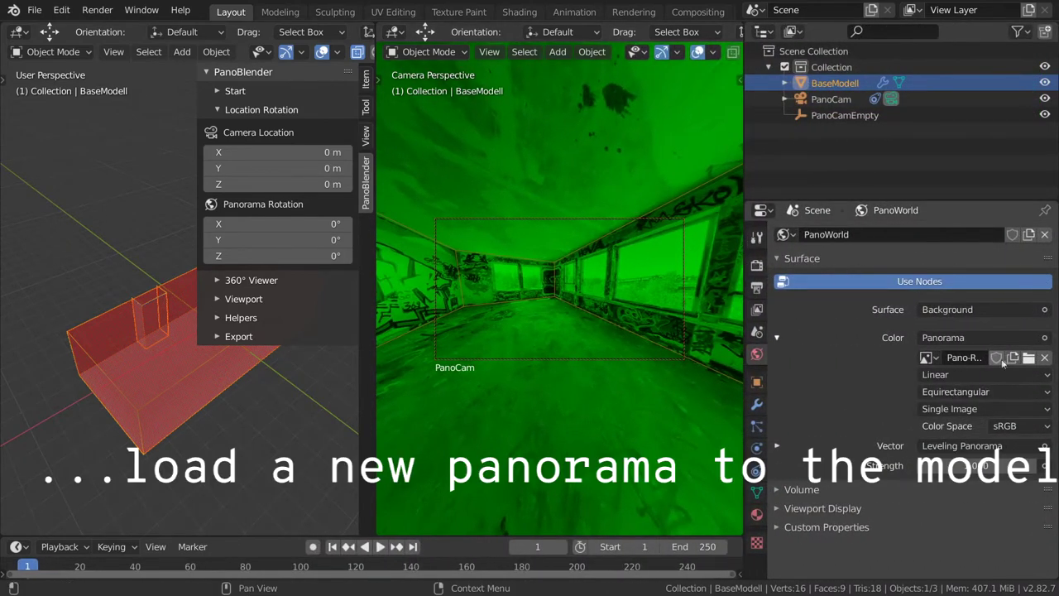
pyautogui.click(1027, 358)
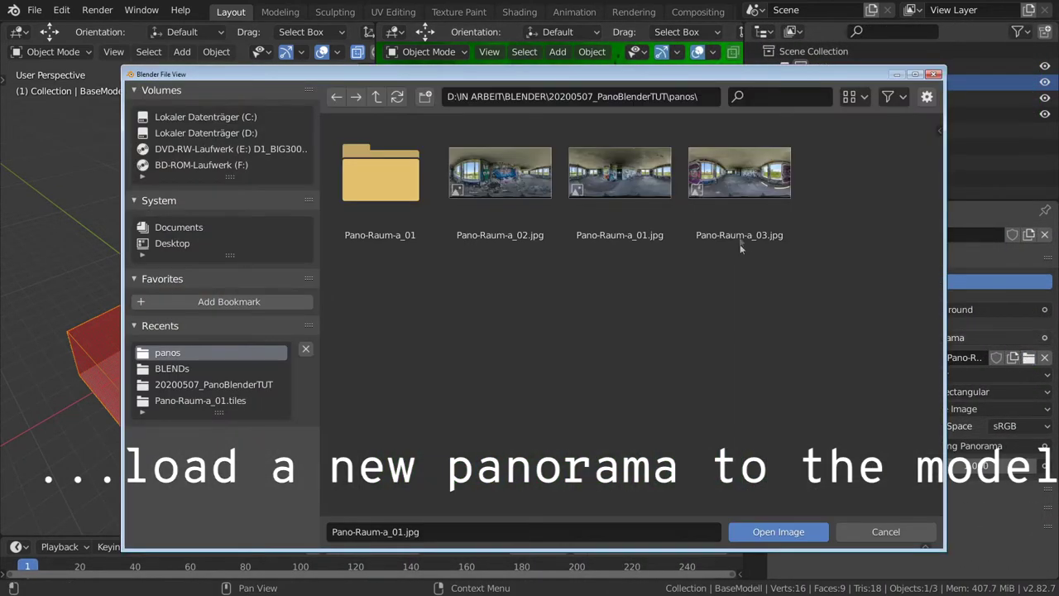
pyautogui.click(752, 189)
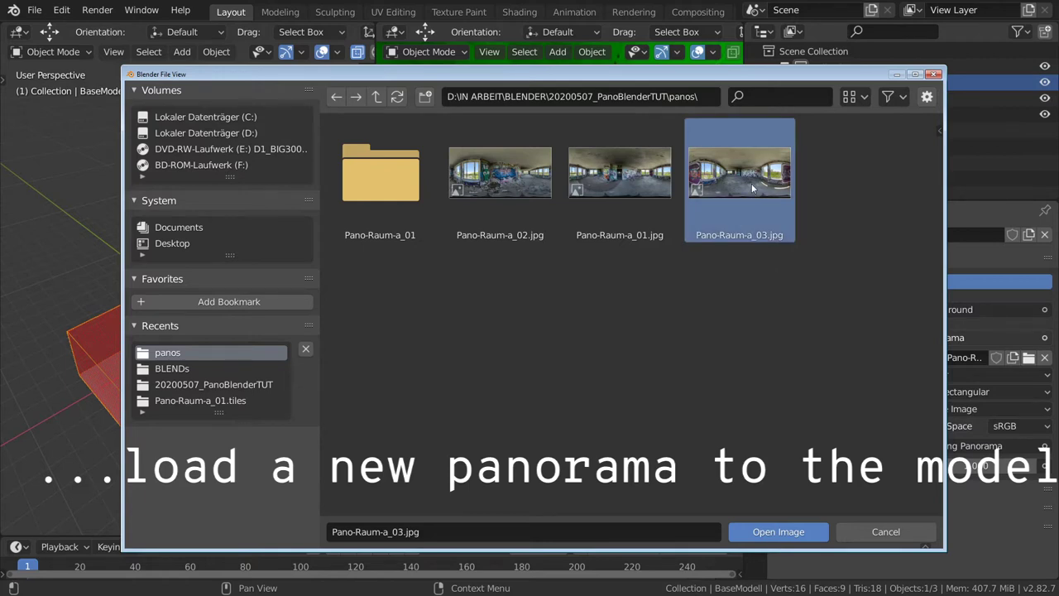
pyautogui.doubleClick(752, 189)
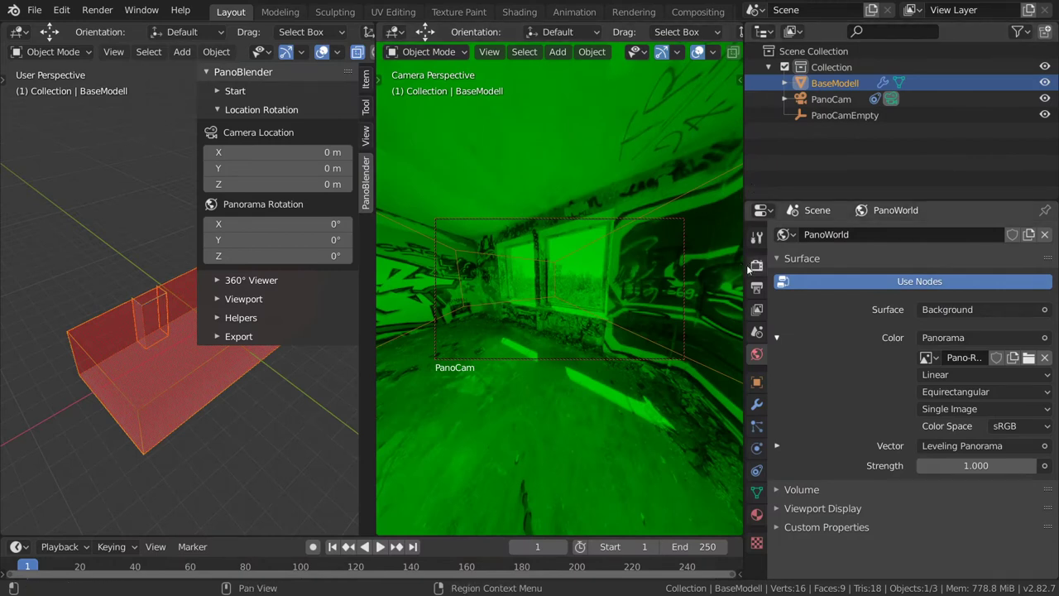
# Step: Resize the camera and left 3D views, then show the left view's room model in wireframe
pyautogui.moveTo(745, 270); pyautogui.dragTo(1041, 239)
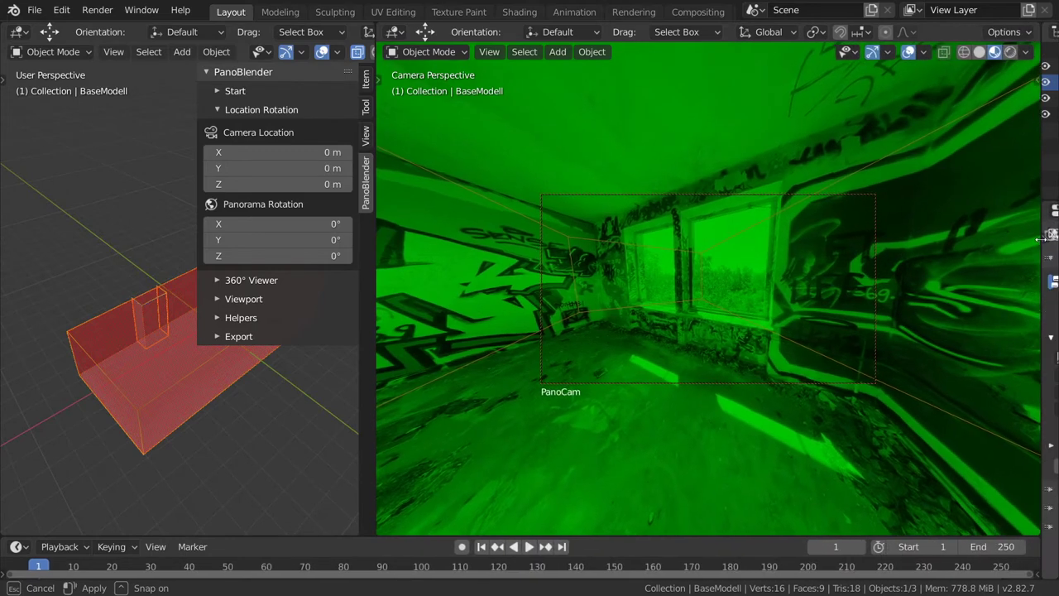
pyautogui.moveTo(910, 273)
pyautogui.mouseDown(button='middle')
pyautogui.moveTo(757, 288)
pyautogui.moveTo(724, 273)
pyautogui.mouseUp(button='middle')
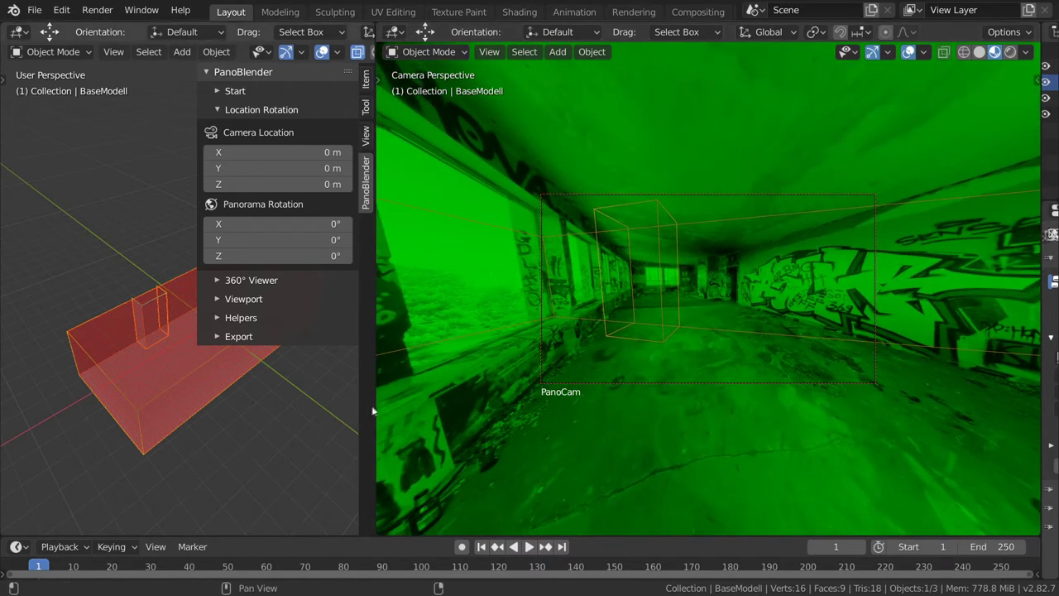
pyautogui.moveTo(375, 405); pyautogui.dragTo(528, 407)
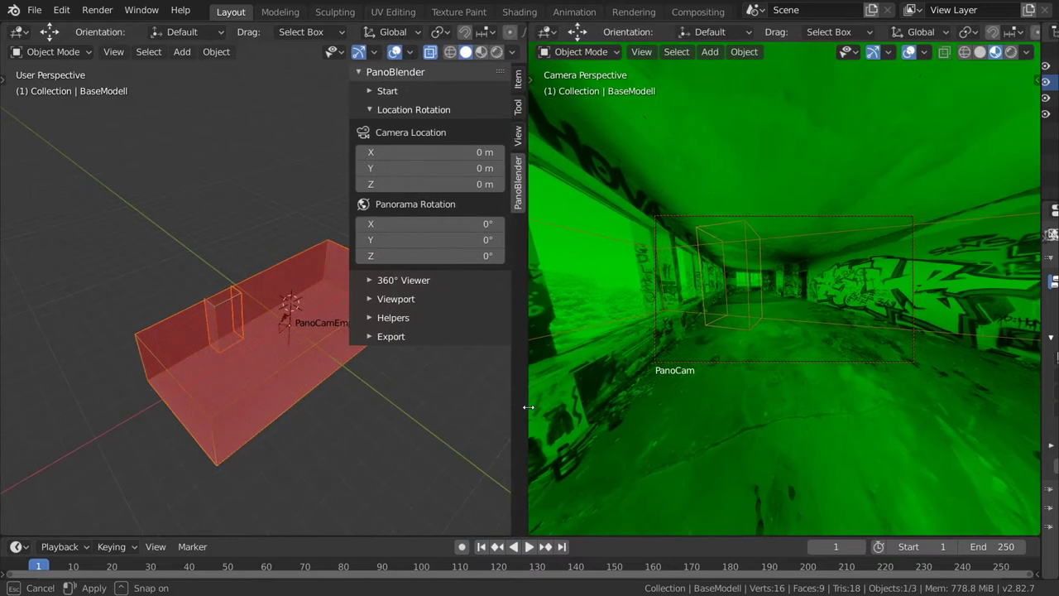
pyautogui.moveTo(528, 407); pyautogui.dragTo(529, 407)
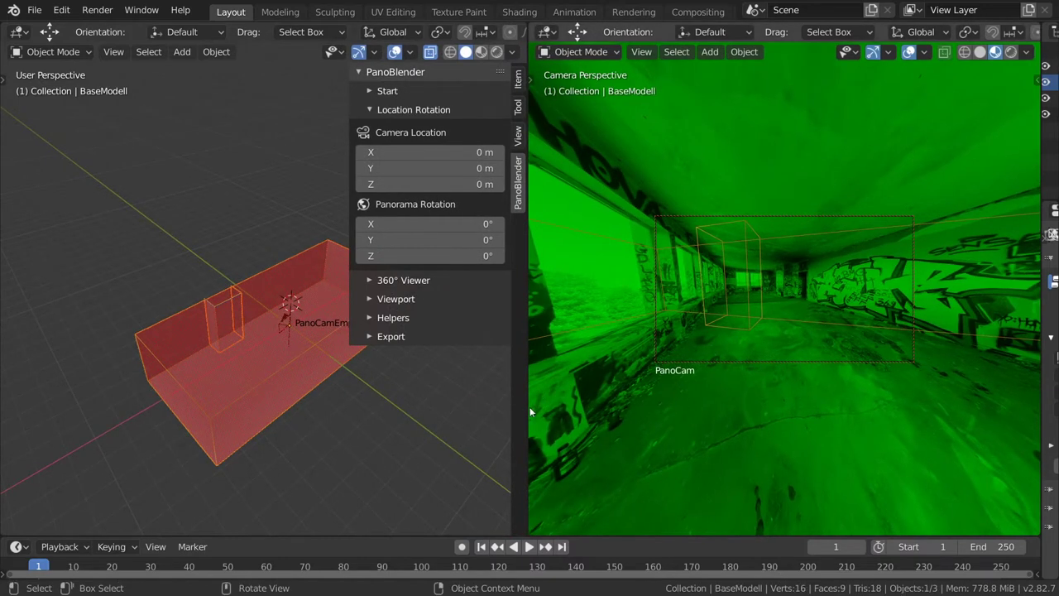
pyautogui.click(449, 54)
pyautogui.moveTo(331, 279); pyautogui.dragTo(263, 348, button='middle')
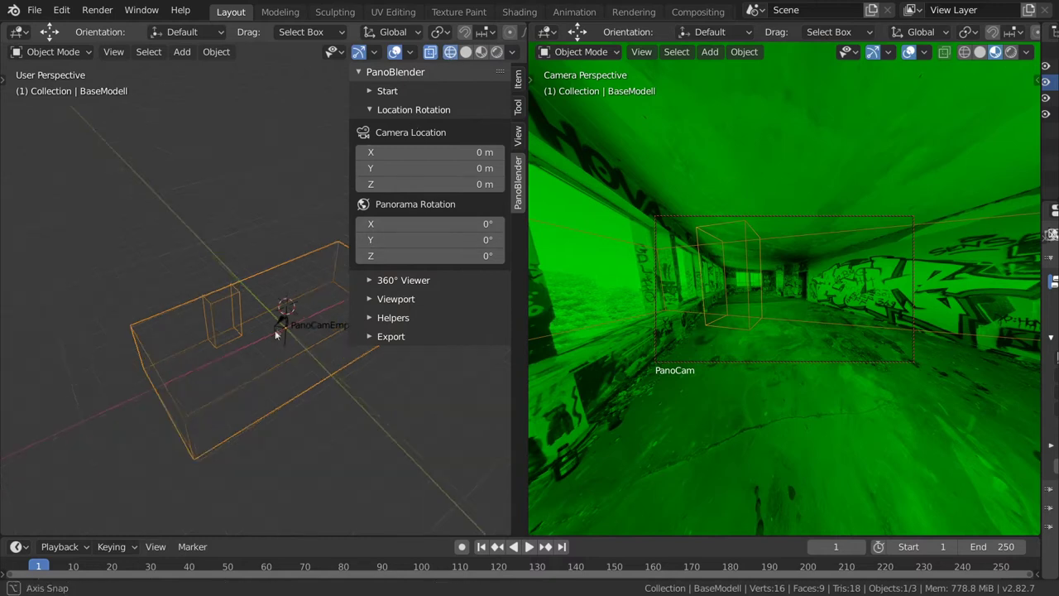
# Step: In top view, move PanoCamEmpty to X 5.1701 m, Y -1.5362 m inside the room
pyautogui.click(277, 336)
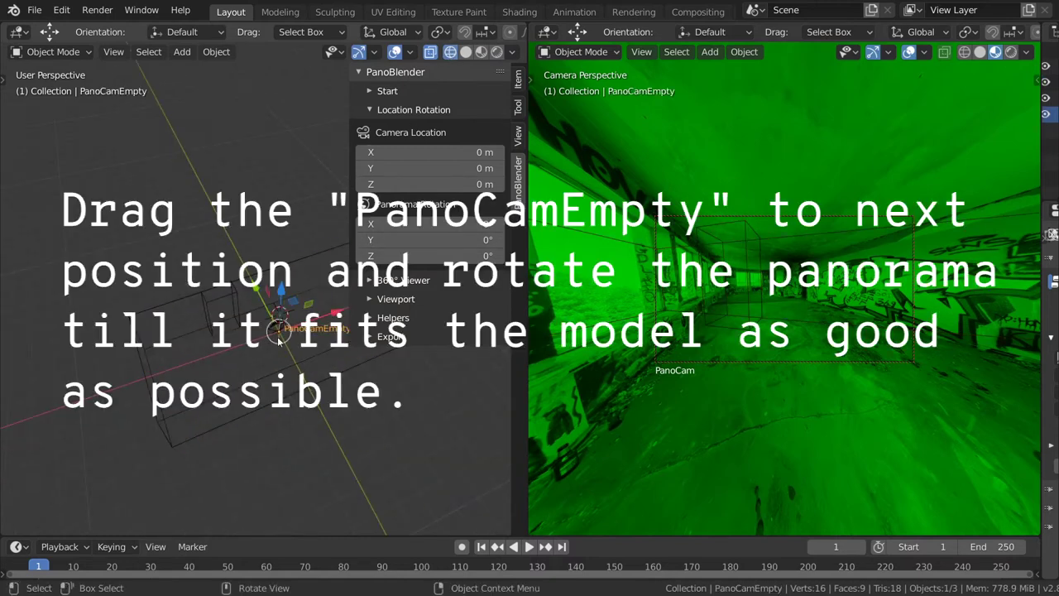
pyautogui.press('KP_7')
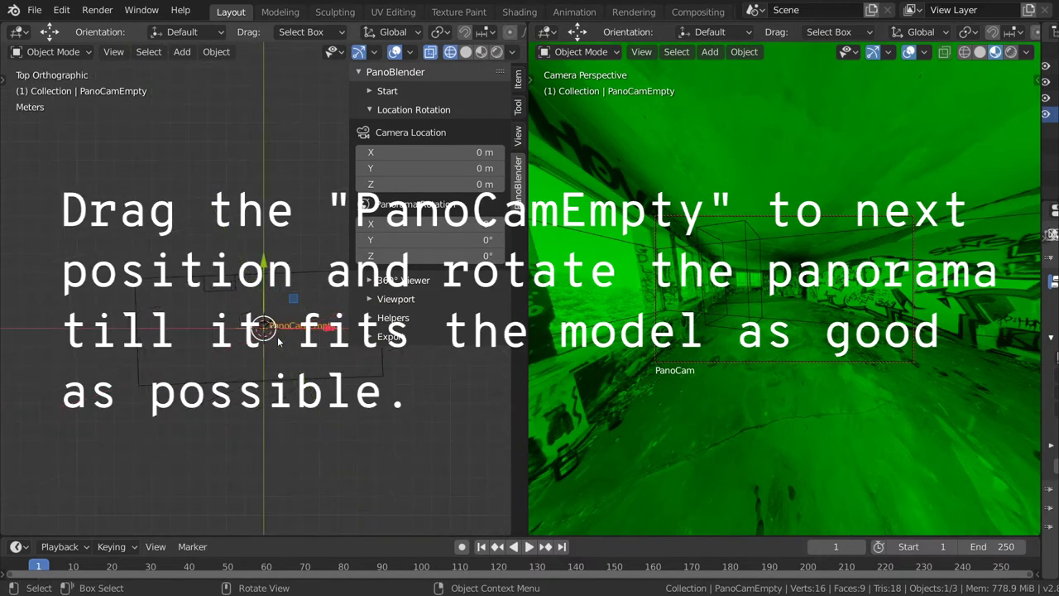
pyautogui.keyDown('shift'); pyautogui.moveTo(297, 357); pyautogui.dragTo(224, 364, button='middle'); pyautogui.keyUp('shift')
pyautogui.press('g')
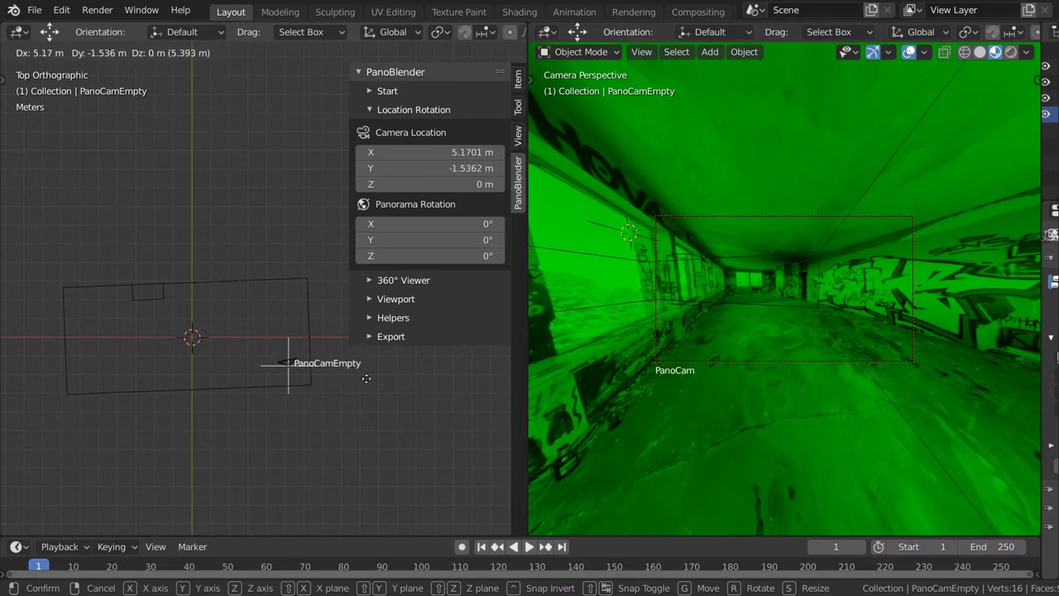
pyautogui.click(367, 378)
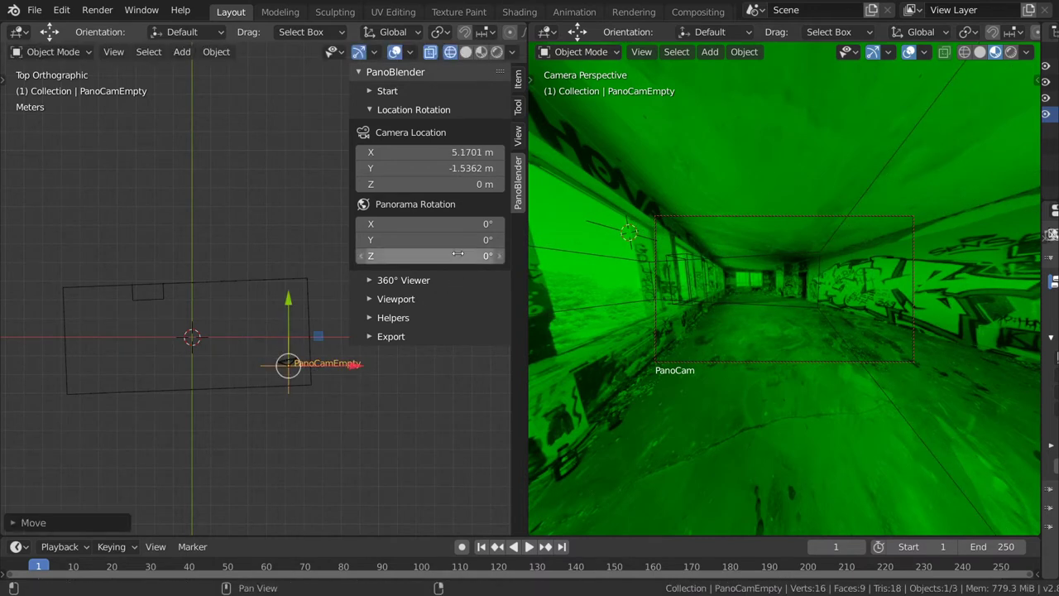
# Step: Set the PanoBlender Panorama Rotation Z to -49.9° so the panorama matches the model
pyautogui.moveTo(431, 256); pyautogui.dragTo(198, 256)
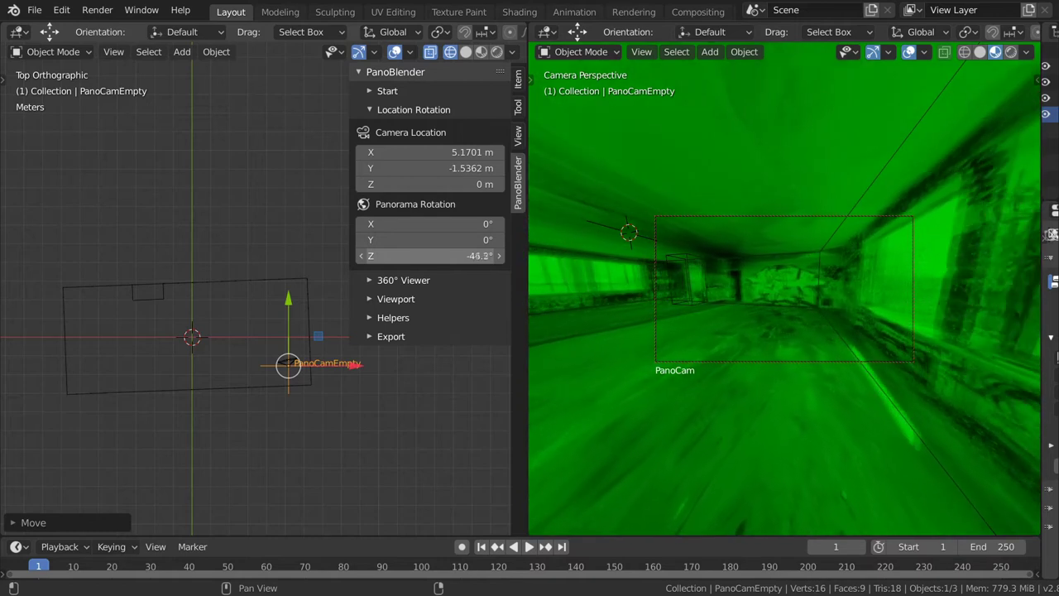
pyautogui.moveTo(198, 255); pyautogui.dragTo(215, 255)
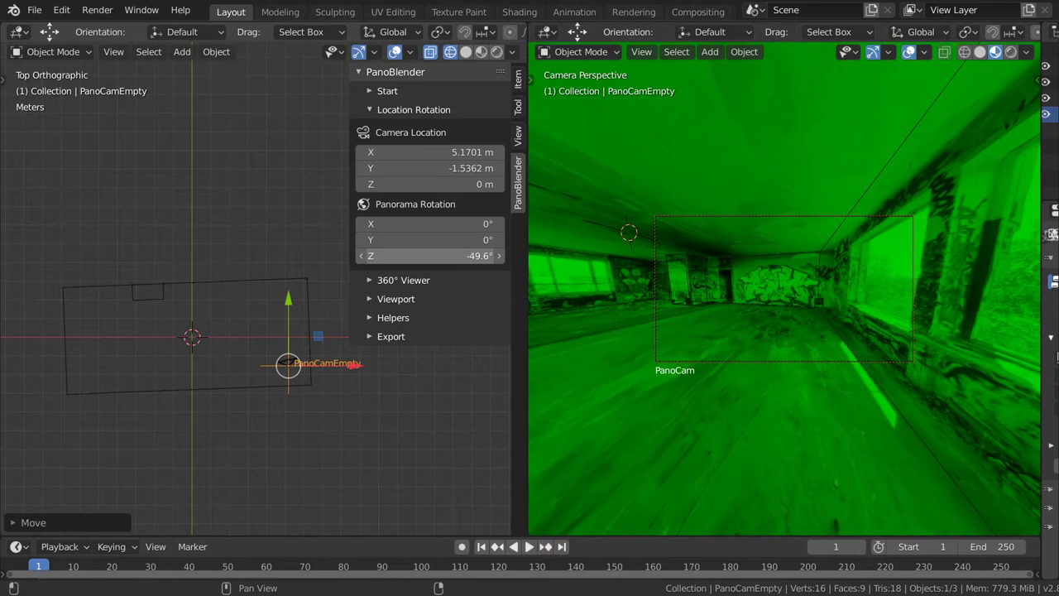
pyautogui.moveTo(215, 255); pyautogui.dragTo(213, 256)
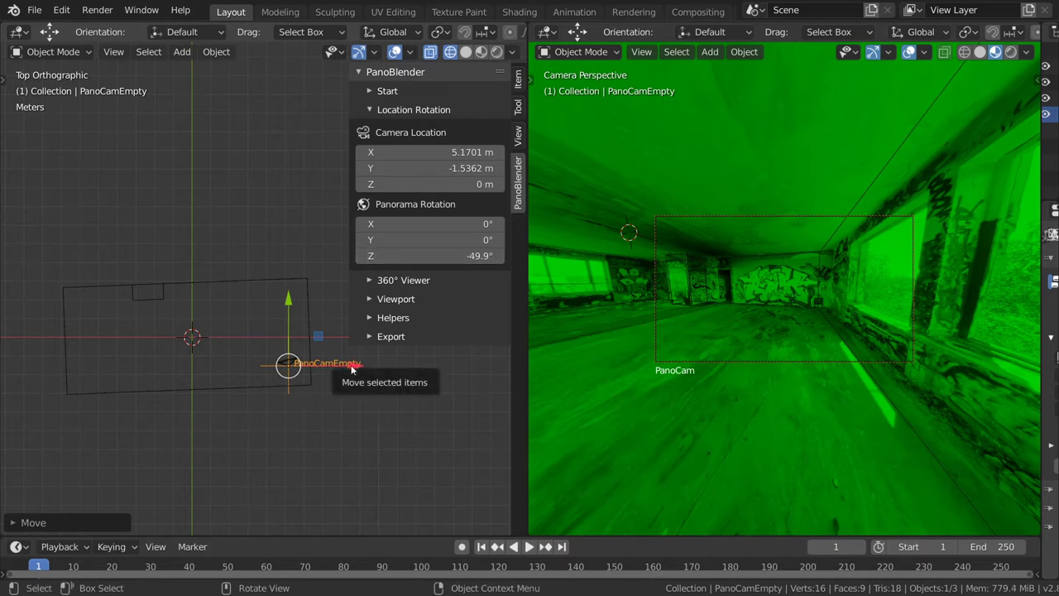
# Step: Slide PanoCamEmpty along X to 4.5792 m and check the fit in the camera view
pyautogui.moveTo(352, 365); pyautogui.dragTo(346, 365)
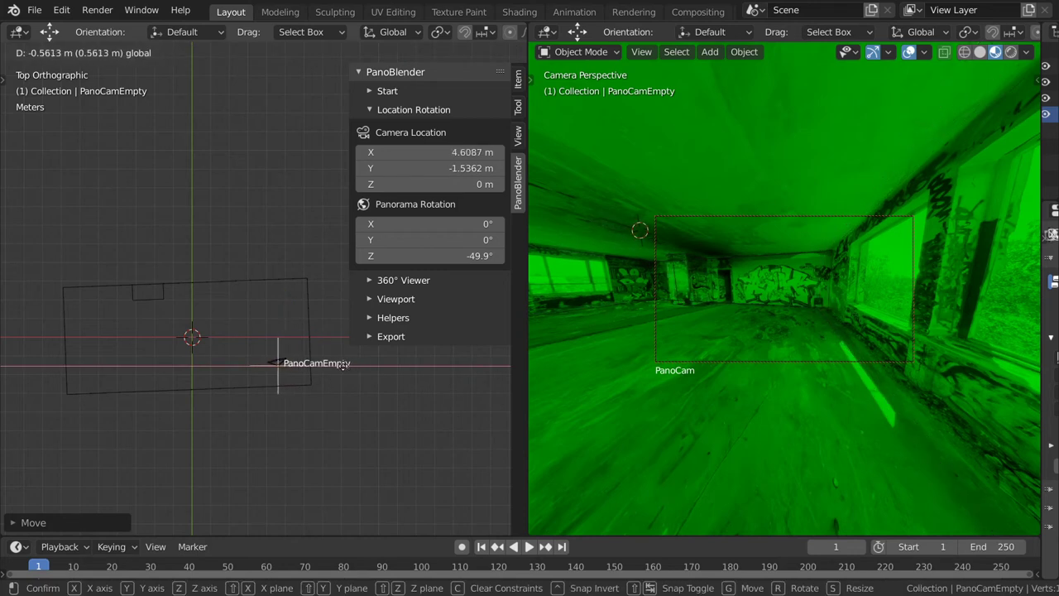
pyautogui.moveTo(343, 364); pyautogui.dragTo(342, 365)
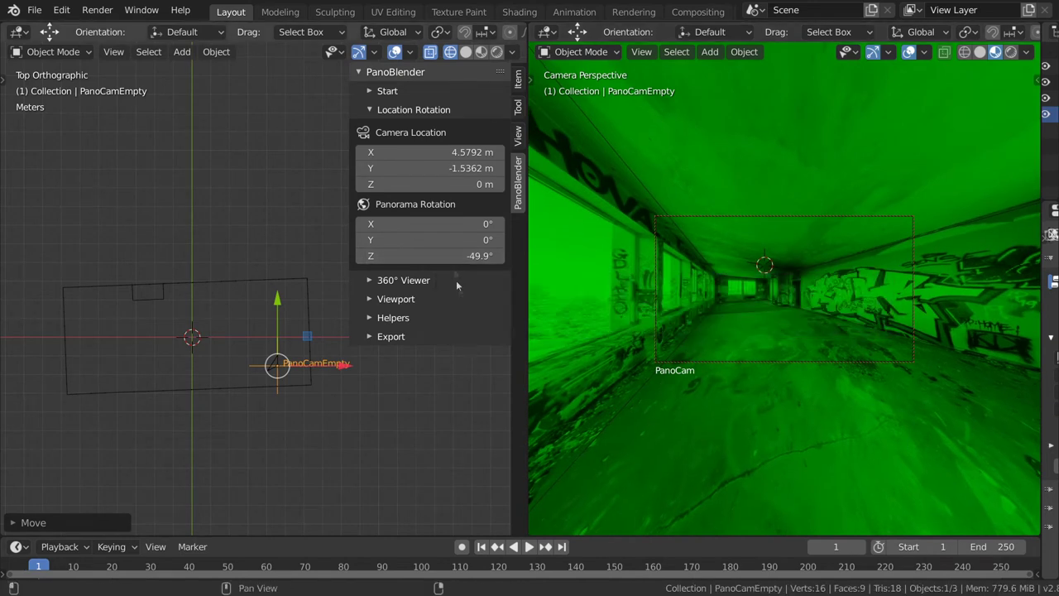
pyautogui.moveTo(722, 348); pyautogui.dragTo(718, 351, button='middle')
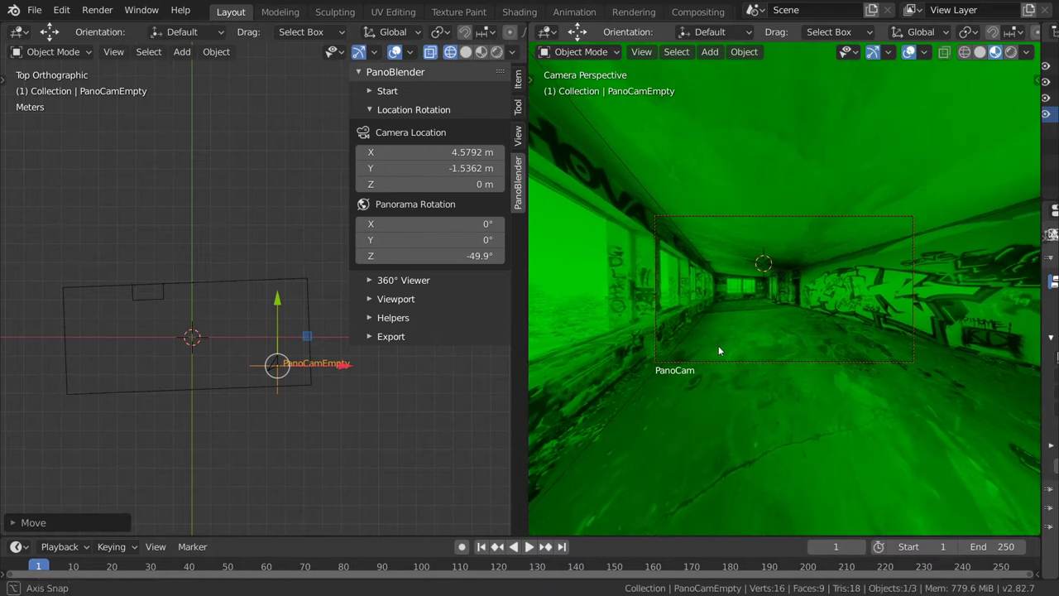
pyautogui.moveTo(718, 351); pyautogui.dragTo(743, 349, button='middle')
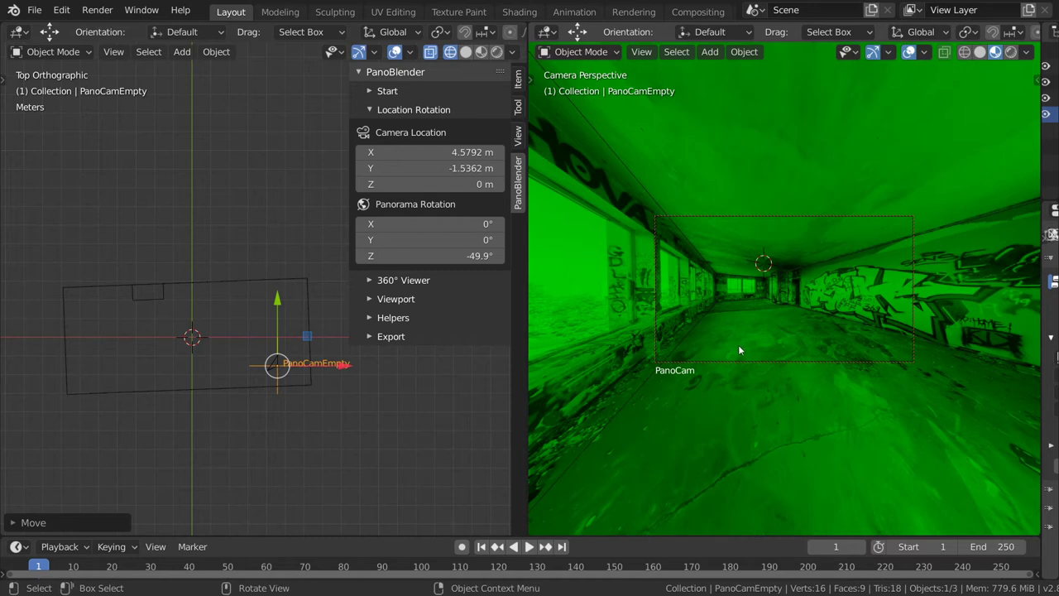
pyautogui.moveTo(738, 344); pyautogui.dragTo(826, 316, button='middle')
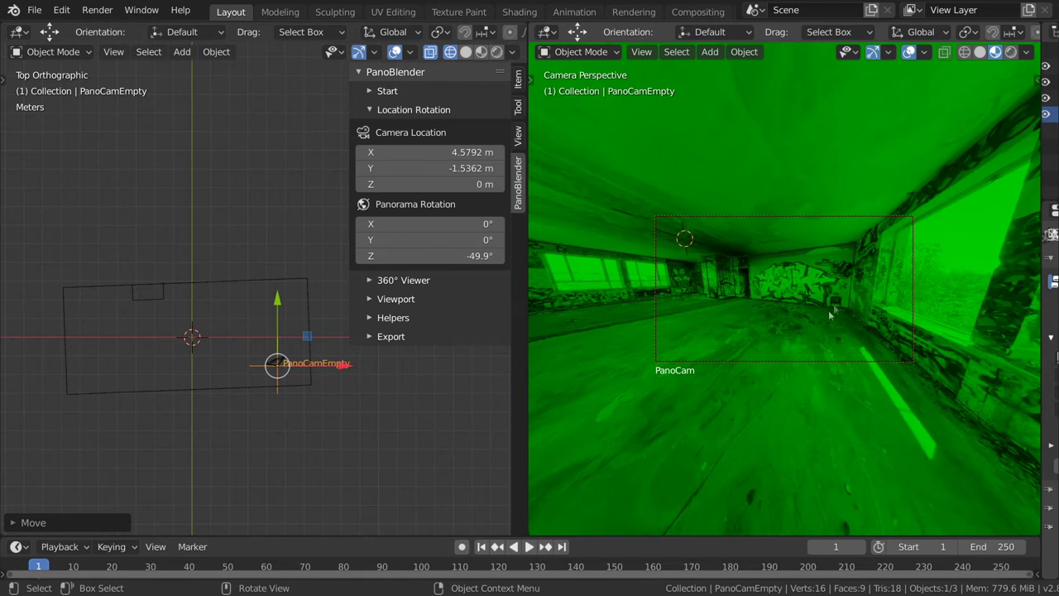
# Step: Select BaseModell, widen the camera view, and hide the top view's sidebar
pyautogui.click(834, 309)
pyautogui.moveTo(721, 359)
pyautogui.mouseDown(button='middle')
pyautogui.moveTo(740, 346)
pyautogui.moveTo(714, 338)
pyautogui.moveTo(776, 334)
pyautogui.mouseUp(button='middle')
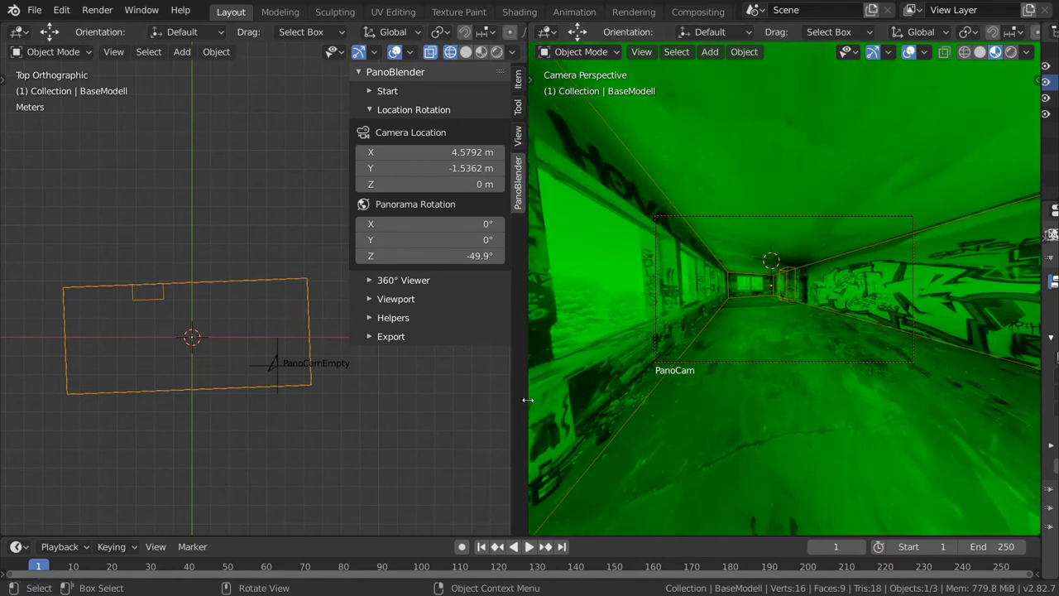
pyautogui.moveTo(527, 399); pyautogui.dragTo(355, 375)
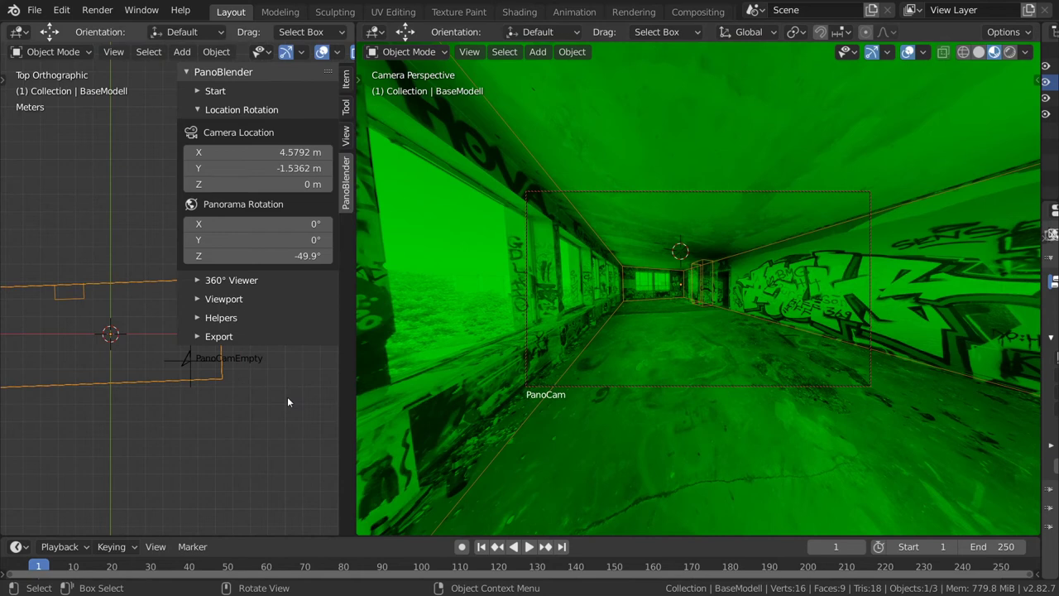
pyautogui.press('n')
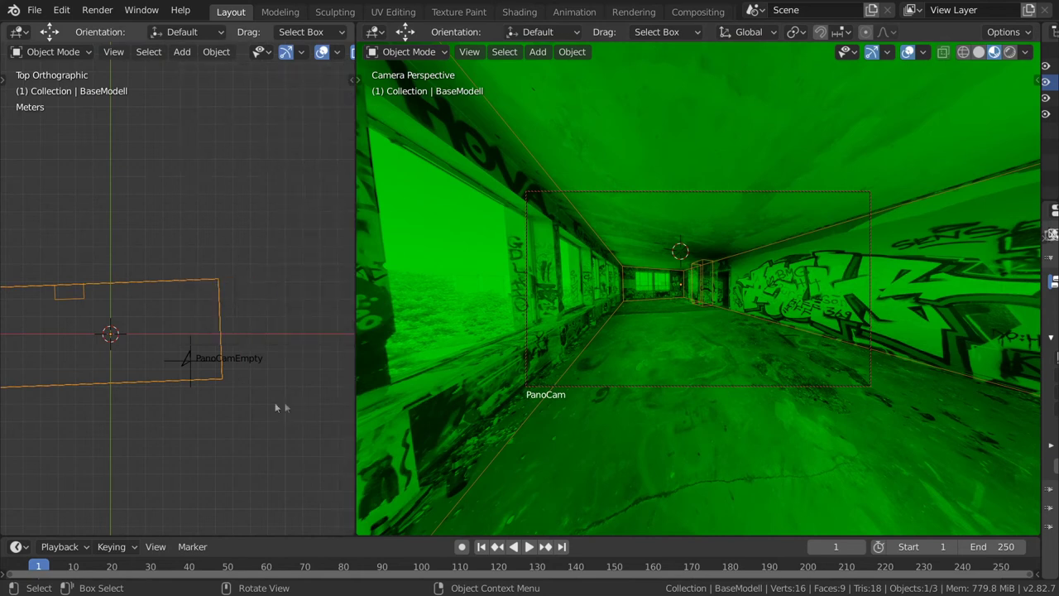
# Step: Show the panorama add-on panel, adjust the viewer focal length, and enter edit mode on the room
pyautogui.keyDown('shift'); pyautogui.moveTo(234, 398); pyautogui.dragTo(276, 377, button='middle'); pyautogui.keyUp('shift')
pyautogui.press('n')
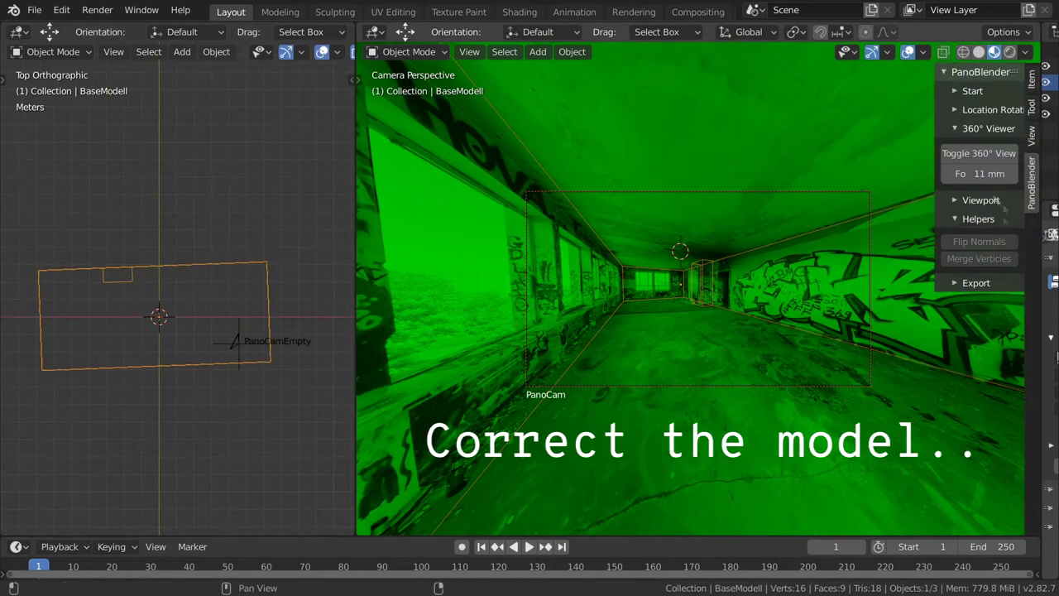
pyautogui.moveTo(979, 174); pyautogui.dragTo(993, 173)
pyautogui.press('Tab')
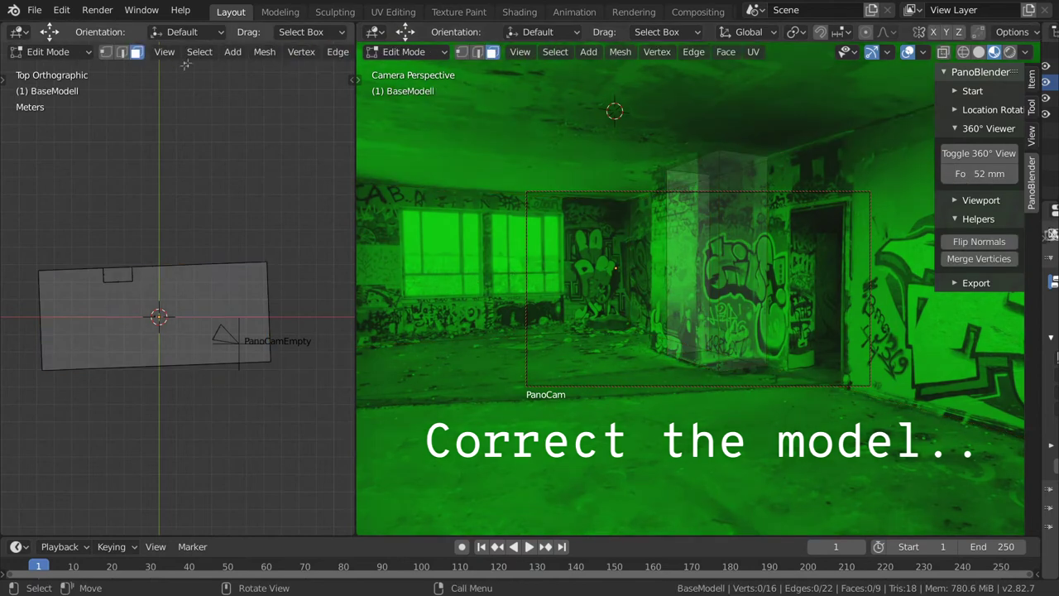
# Step: Select all connected pillar faces and set the transform orientation to Normal
pyautogui.scroll(4, 226, 51)
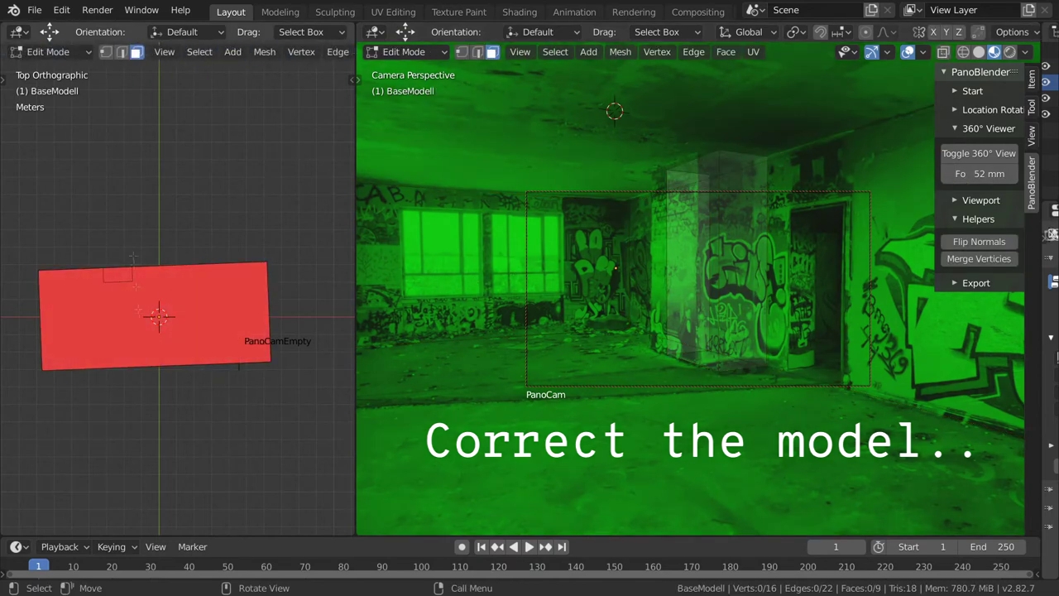
pyautogui.click(143, 305)
pyautogui.click(149, 308)
pyautogui.hotkey('ctrl', 'l')
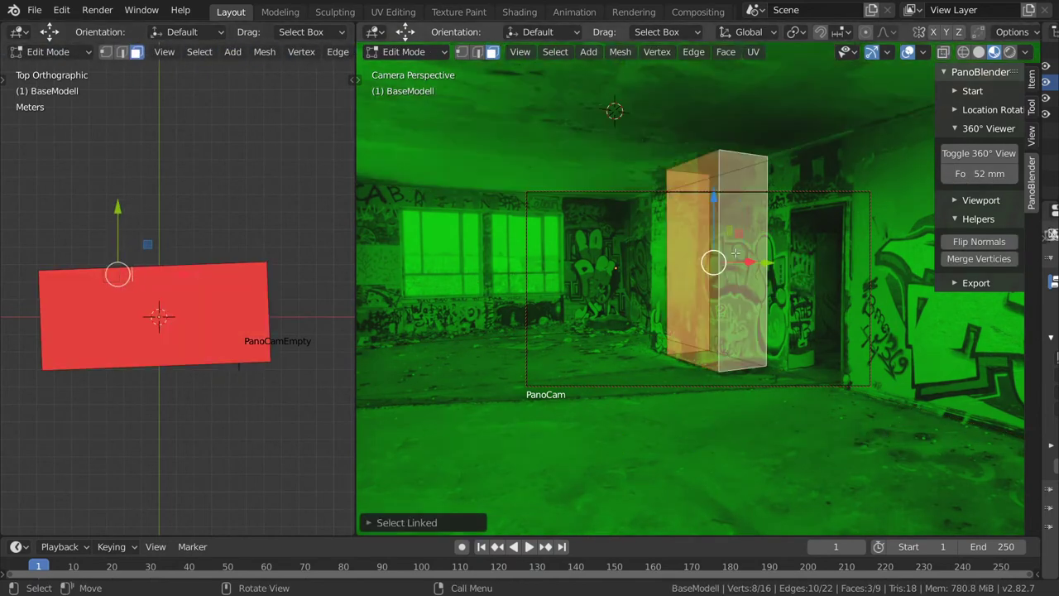
pyautogui.scroll(2, 150, 328)
pyautogui.scroll(-3, 228, 36)
pyautogui.click(257, 31)
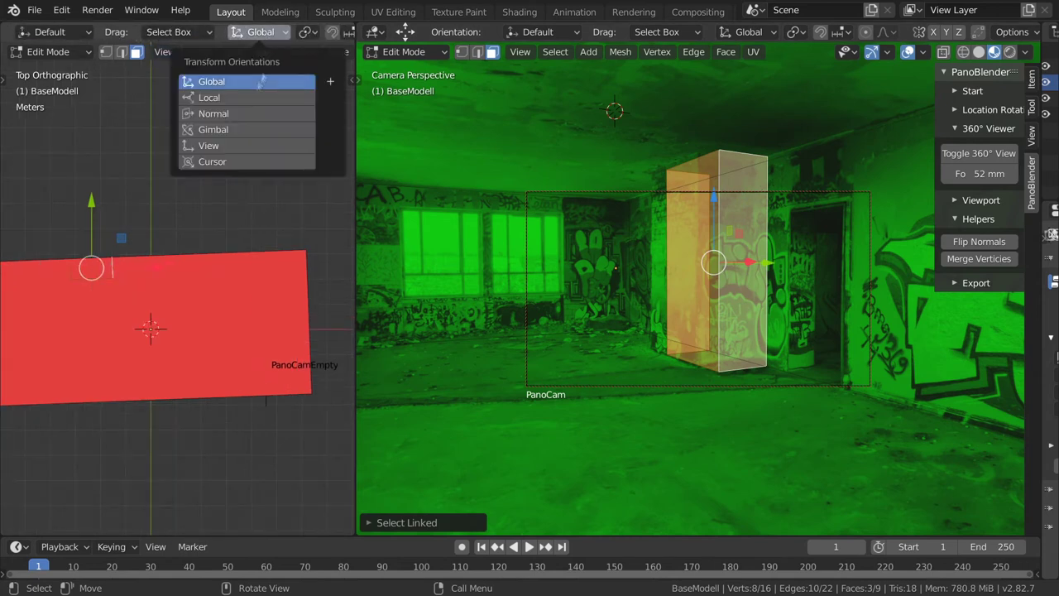
pyautogui.click(248, 114)
# Step: Move the pillar block along its normal to match the pillar in the panorama
pyautogui.moveTo(132, 248); pyautogui.dragTo(143, 245, button='middle')
pyautogui.press('KP_7')
pyautogui.press('g')
pyautogui.press('z')
pyautogui.press('z')
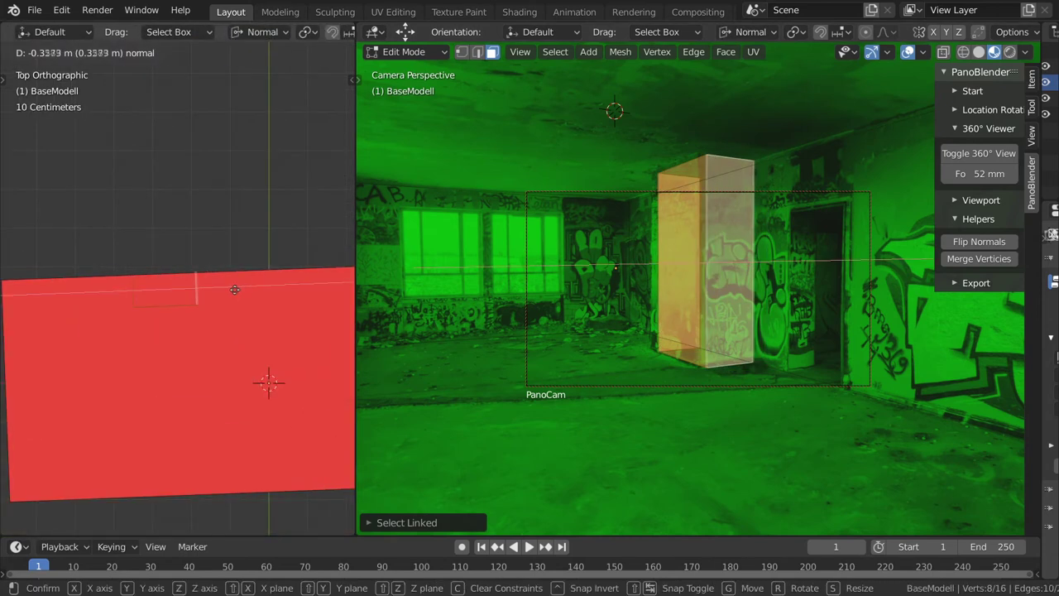
pyautogui.click(227, 289)
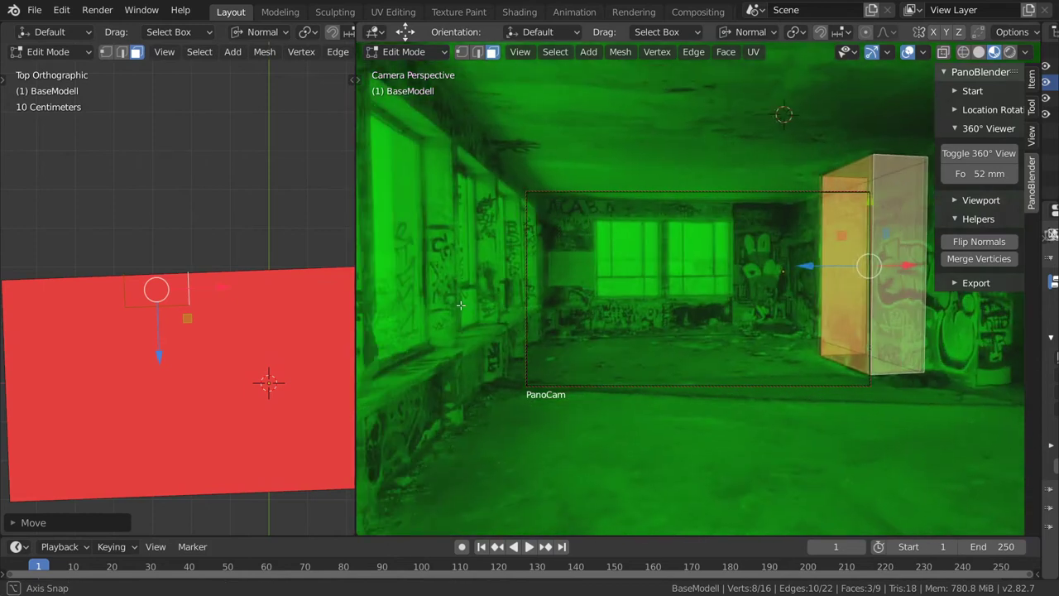
# Step: Slide a vertical wall corner edge horizontally to match the panorama's wall corner
pyautogui.click(477, 51)
pyautogui.click(632, 319)
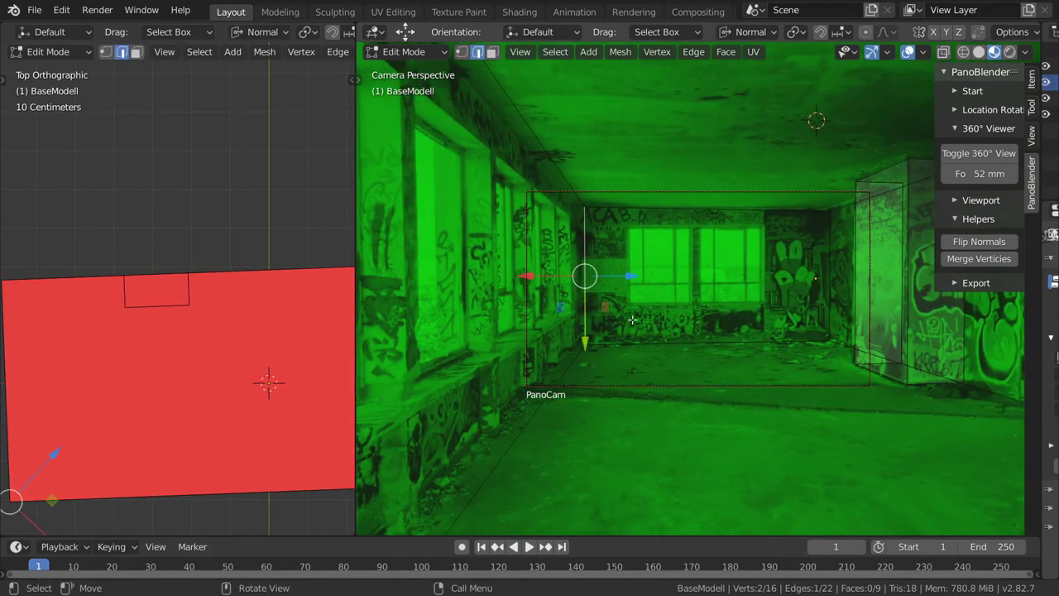
pyautogui.press('g')
pyautogui.press('z')
pyautogui.press('z')
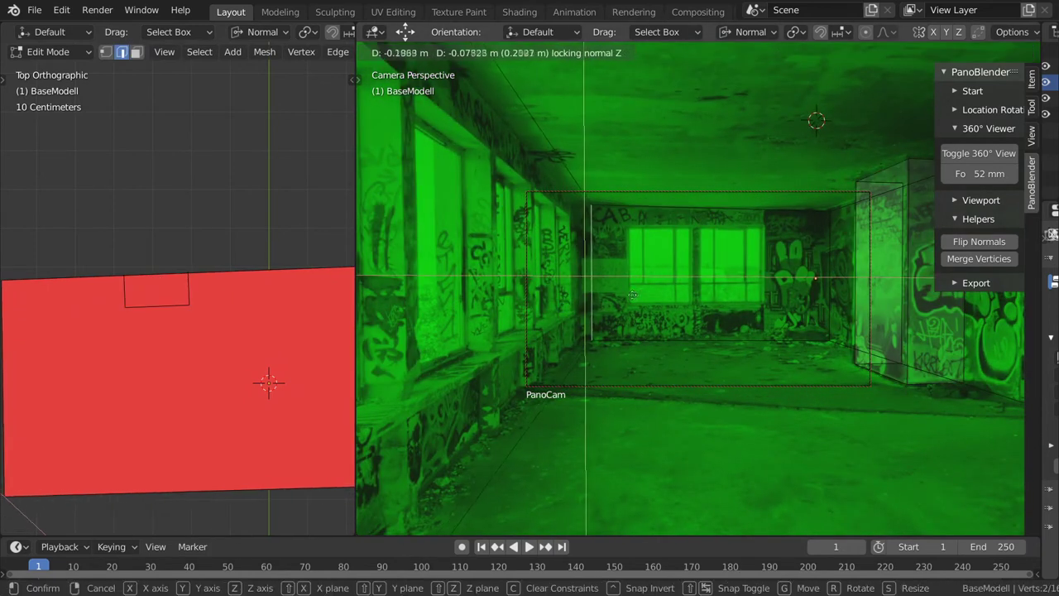
pyautogui.click(536, 264)
# Step: Shift the right-hand corner edge and another vertical edge horizontally to fit the panorama corners
pyautogui.click(828, 340)
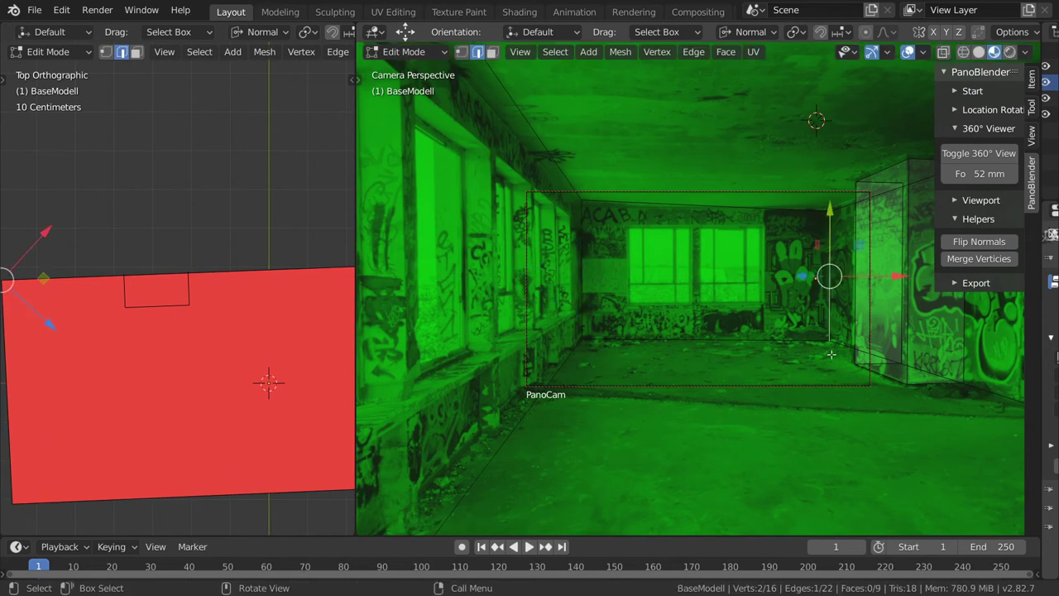
pyautogui.press('g')
pyautogui.press('z')
pyautogui.press('z')
pyautogui.click(829, 349)
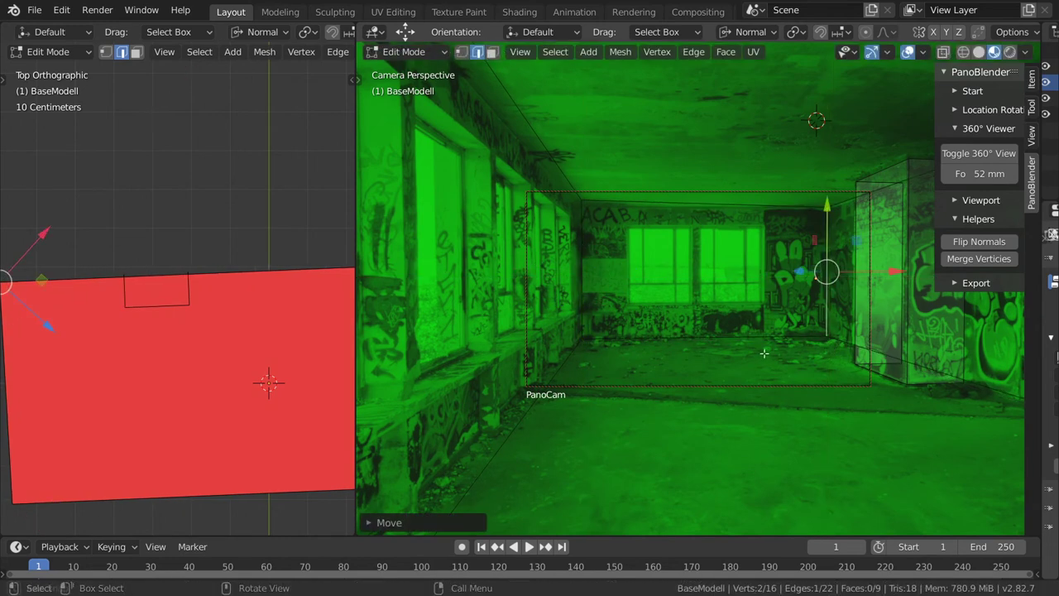
pyautogui.moveTo(828, 349); pyautogui.dragTo(662, 301, button='middle')
pyautogui.press('g')
pyautogui.press('z')
pyautogui.press('z')
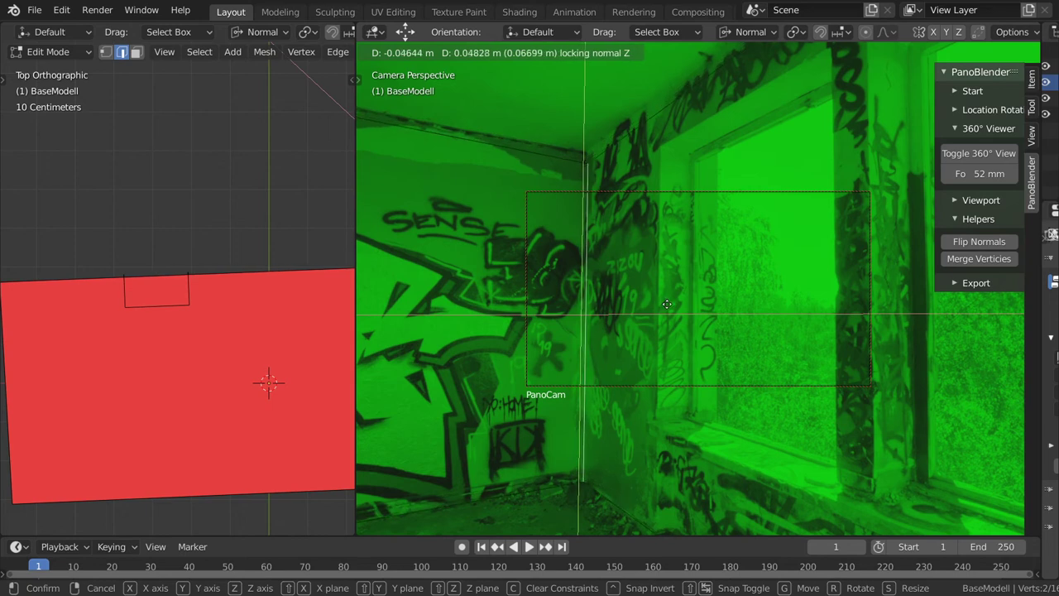
pyautogui.click(667, 304)
# Step: Select a room corner vertex and set the transform orientation back to Global
pyautogui.press('1')
pyautogui.click(586, 163)
pyautogui.click(740, 32)
pyautogui.click(691, 81)
pyautogui.scroll(-5, 609, 104)
# Step: Slide the corner edge beside the window horizontally to line up with the panorama wall
pyautogui.moveTo(608, 103); pyautogui.dragTo(497, 74, button='middle')
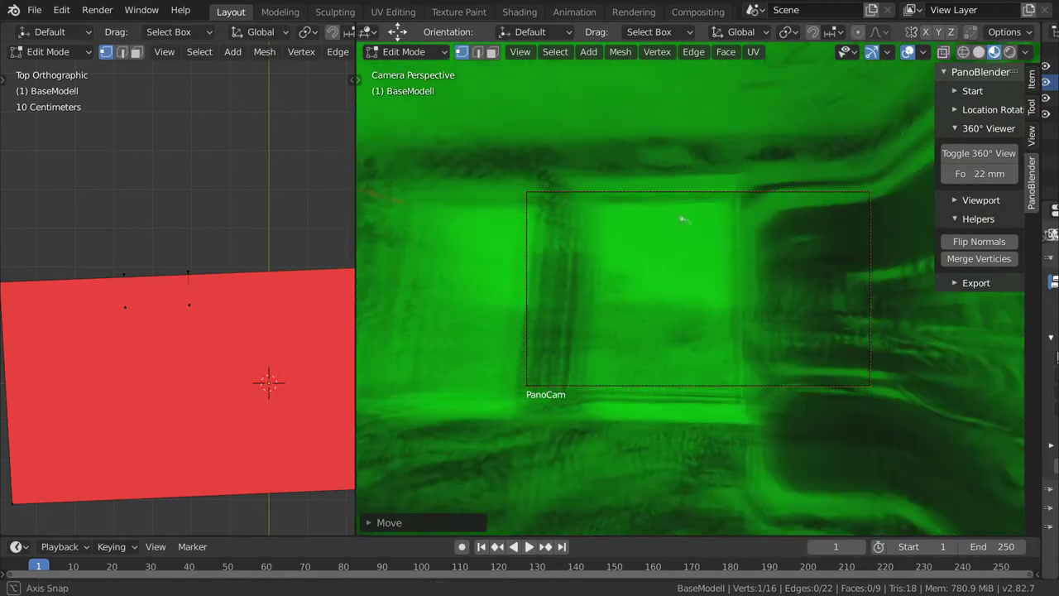
pyautogui.click(480, 53)
pyautogui.click(756, 331)
pyautogui.press('g')
pyautogui.press('z')
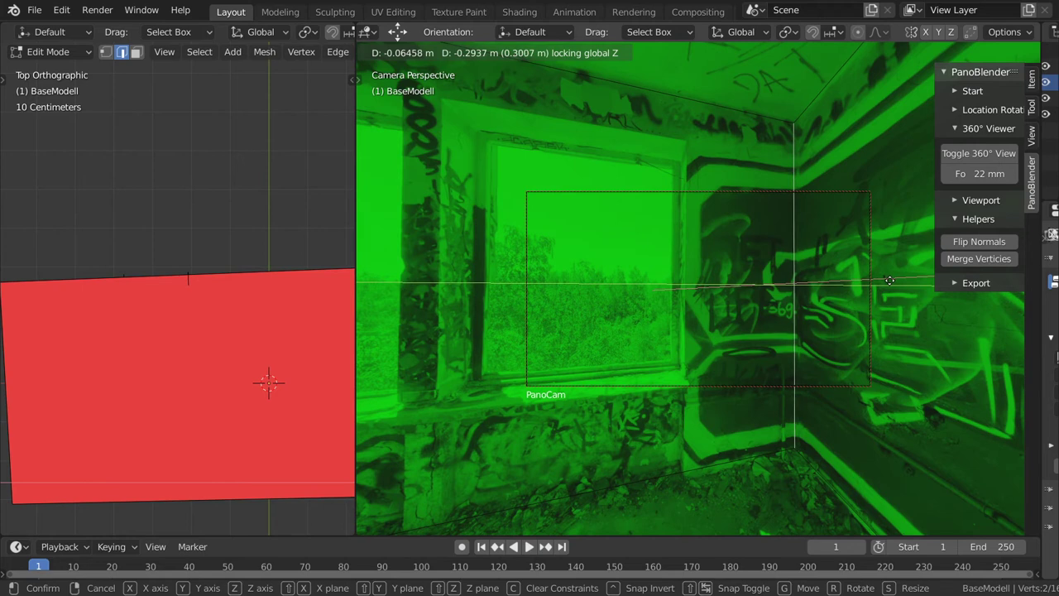
pyautogui.click(796, 286)
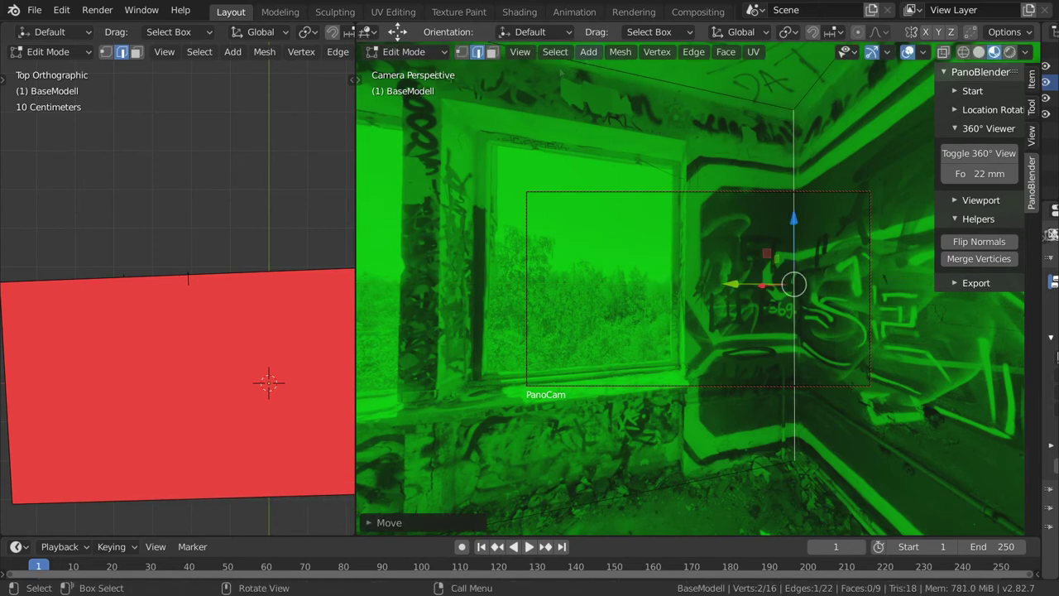
pyautogui.press('g')
pyautogui.press('z')
pyautogui.click(801, 155)
# Step: Raise the viewer focal length to 90 mm and reposition the pillar's edge
pyautogui.moveTo(979, 172); pyautogui.dragTo(1042, 173)
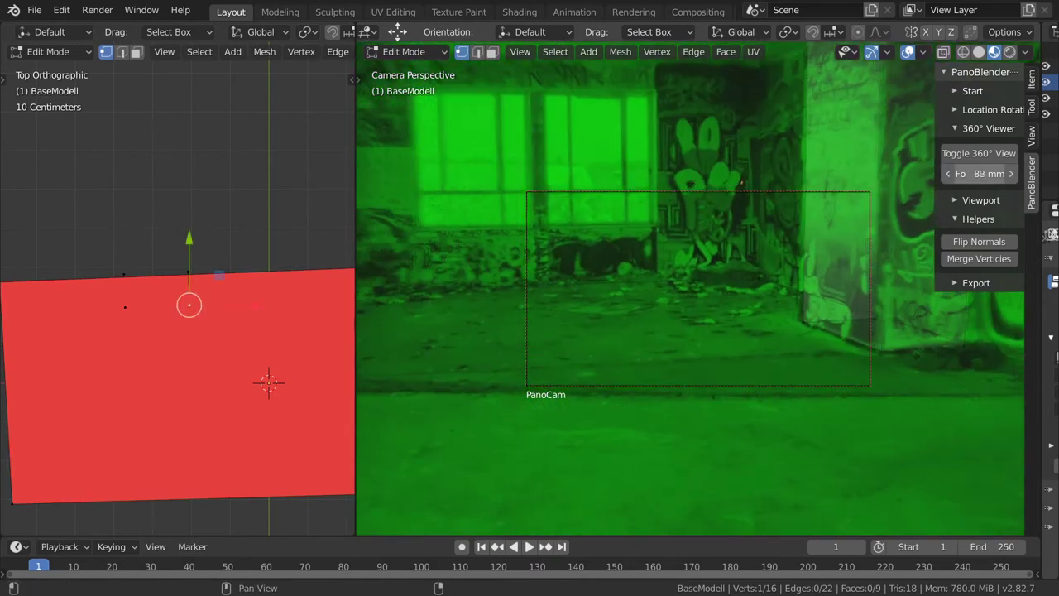
pyautogui.moveTo(744, 132); pyautogui.dragTo(700, 87, button='middle')
pyautogui.click(477, 51)
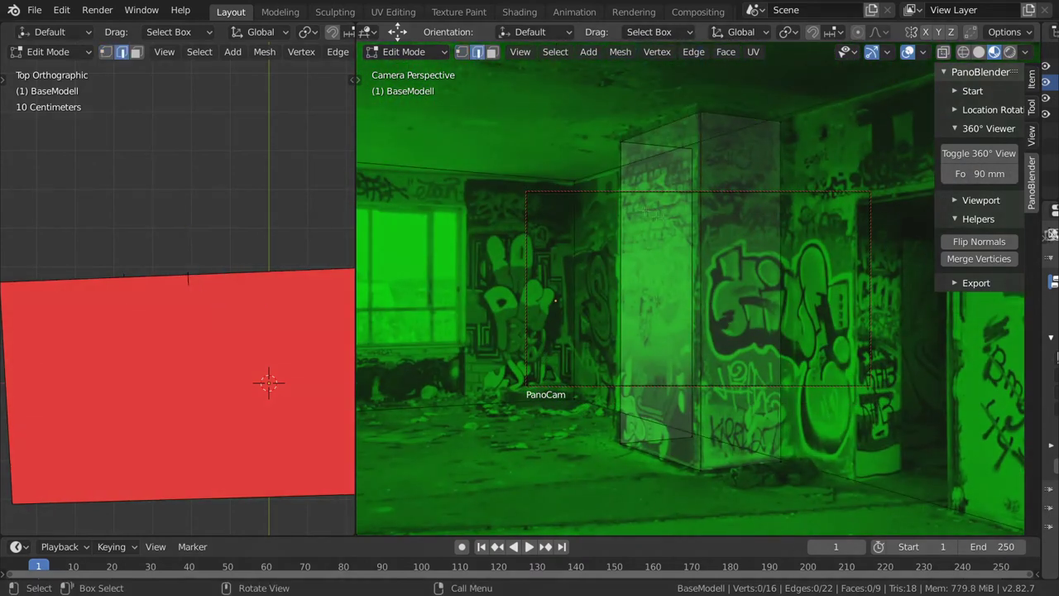
pyautogui.press('g')
pyautogui.press('Return')
pyautogui.click(786, 145)
pyautogui.moveTo(177, 372); pyautogui.dragTo(215, 314, button='middle')
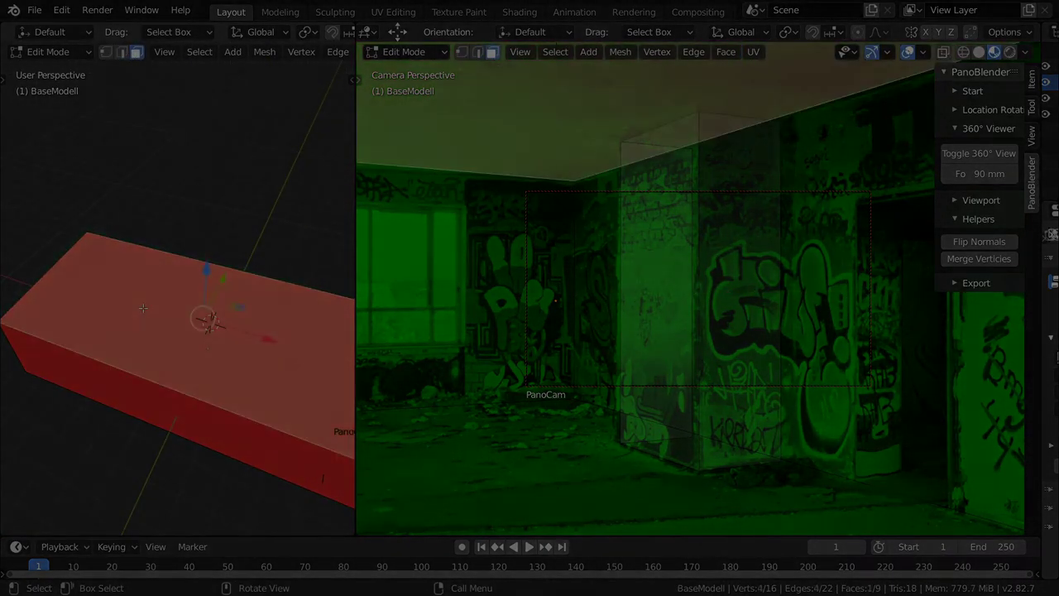
# Step: Widen the sidebar, collapse viewer and helper panels to show location (4.5792, -1.5362, 0 m), rotation -49.9°
pyautogui.click(132, 51)
pyautogui.click(761, 119)
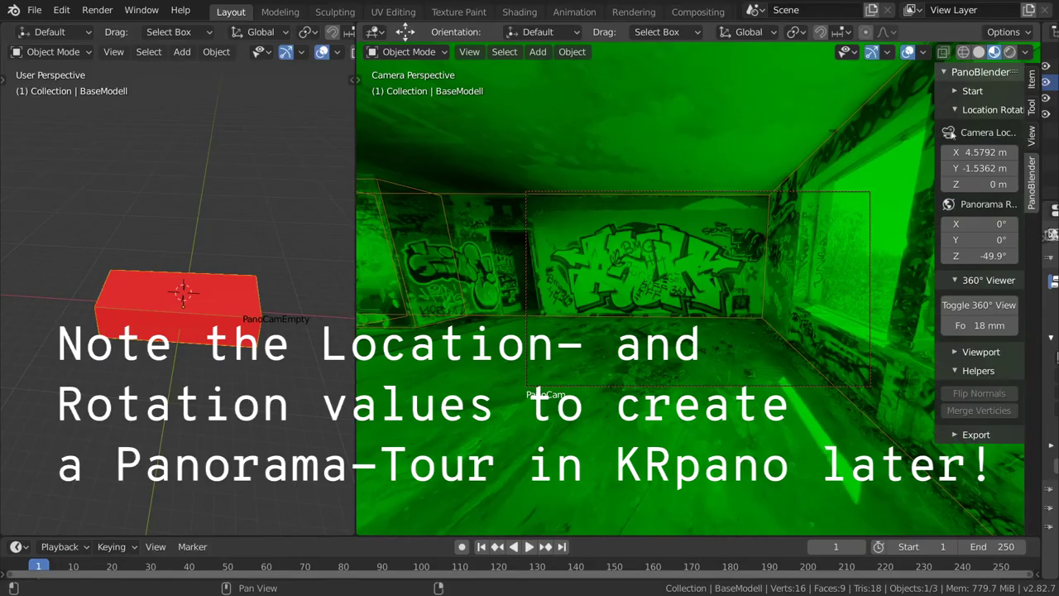
pyautogui.moveTo(934, 134); pyautogui.dragTo(796, 134)
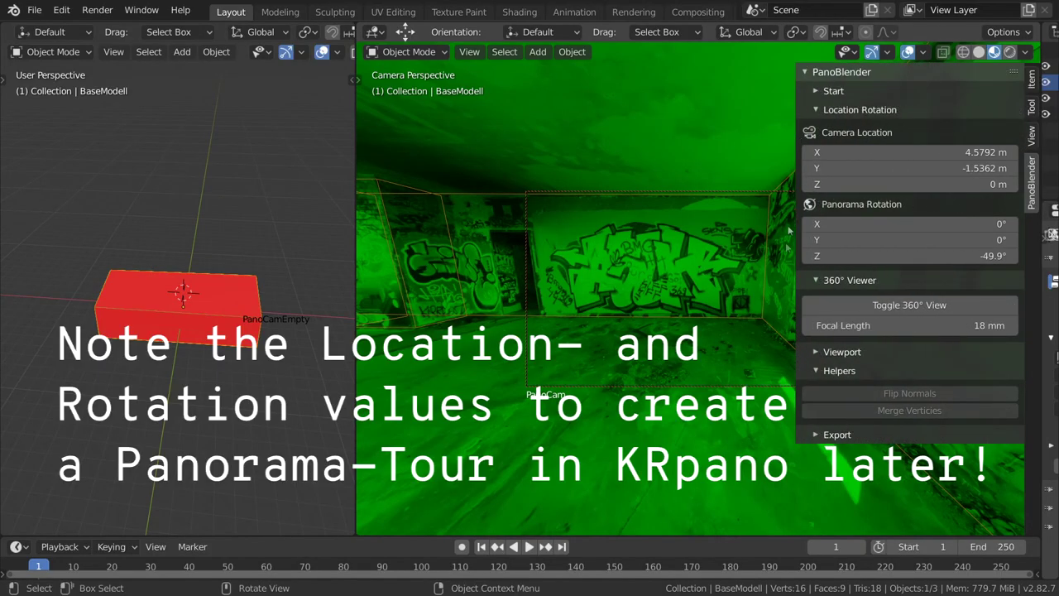
pyautogui.click(829, 279)
pyautogui.click(834, 319)
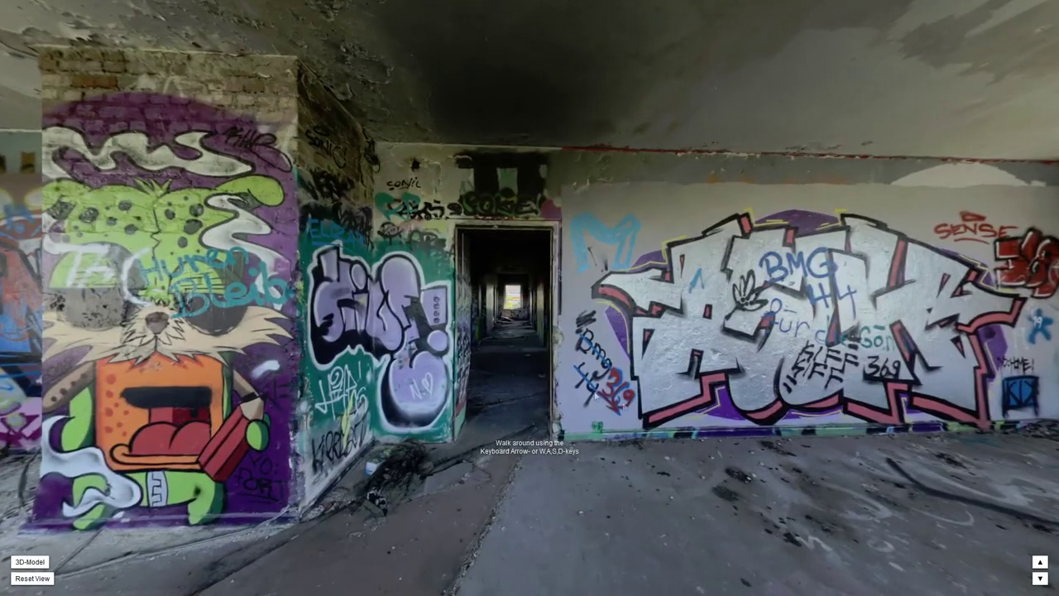
# Step: Walk the krpano tour past the windows and purple graffiti corner, then back toward the doorway
pyautogui.moveTo(643, 407); pyautogui.dragTo(753, 350)
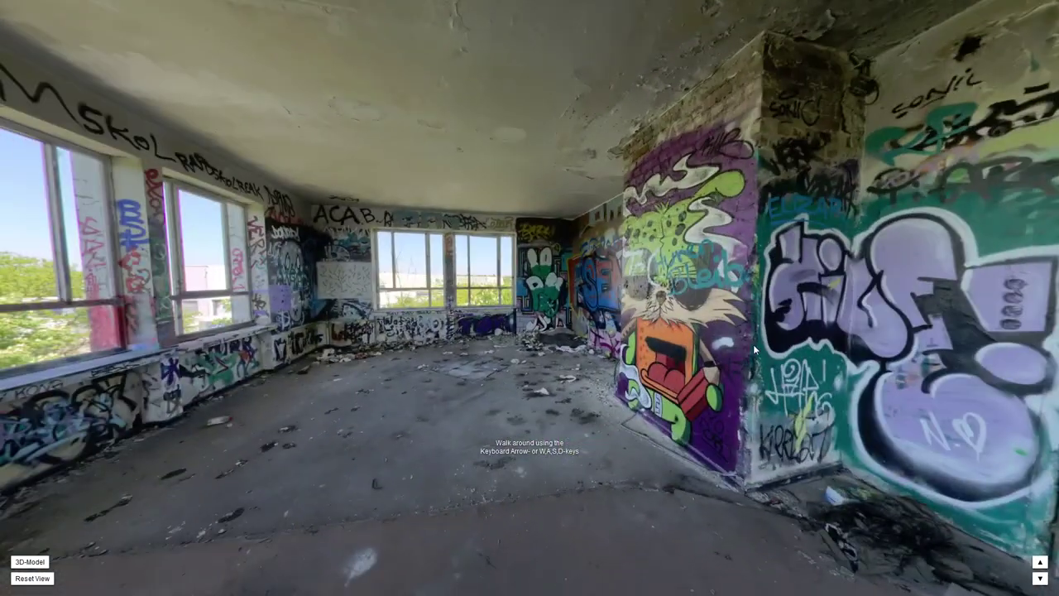
pyautogui.press('Left')
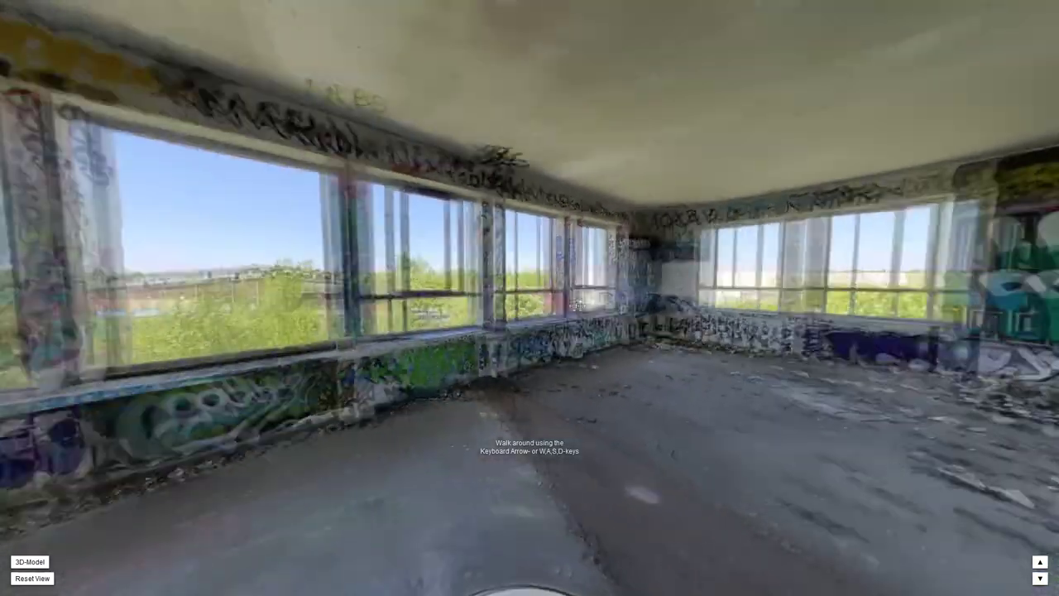
pyautogui.press('Left')
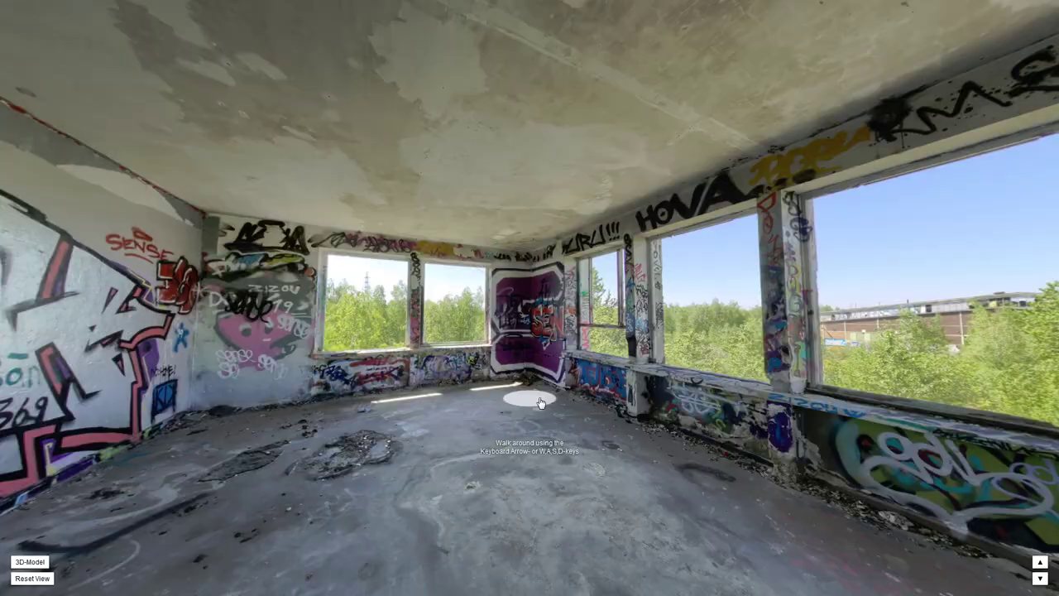
pyautogui.click(539, 402)
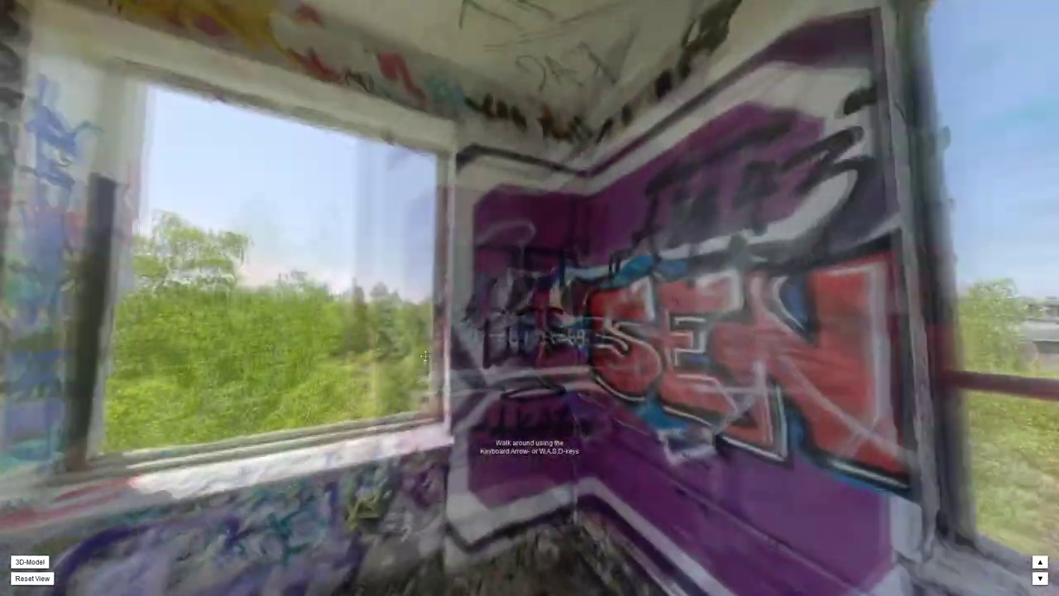
pyautogui.press('Left')
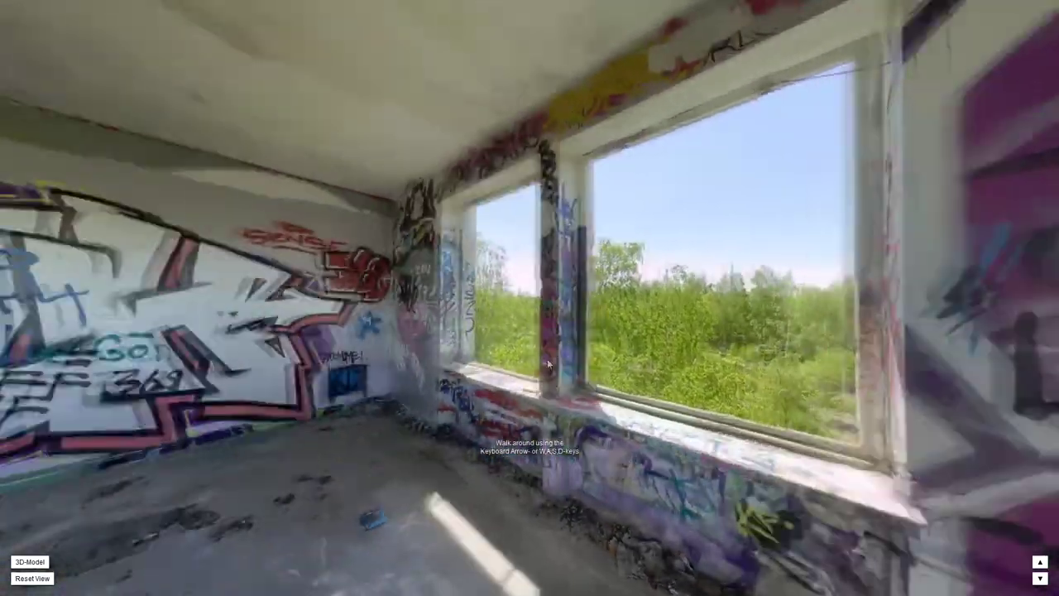
pyautogui.press('Left')
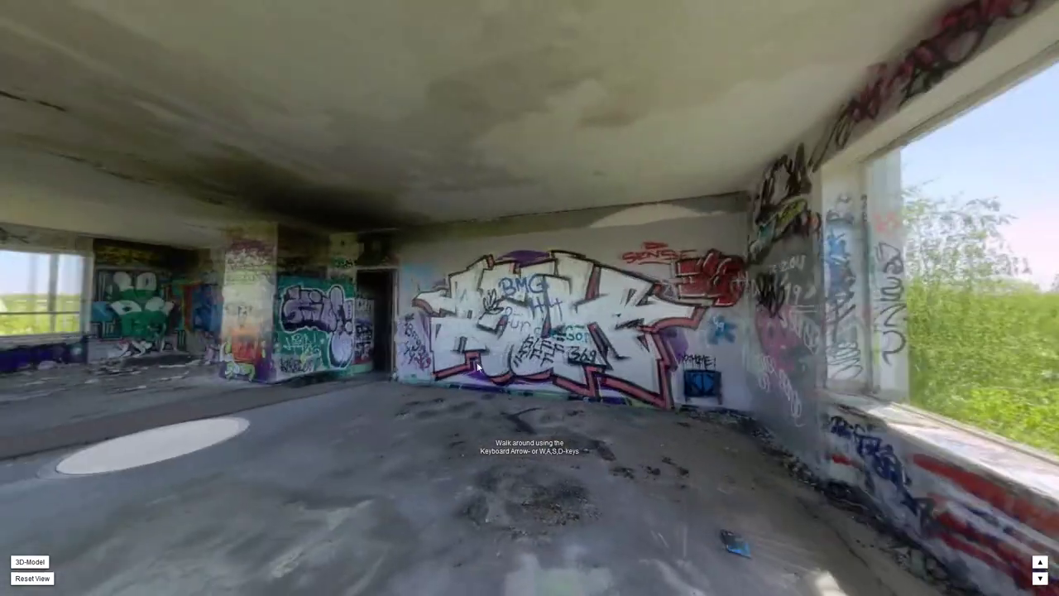
pyautogui.press('Left')
pyautogui.click(476, 385)
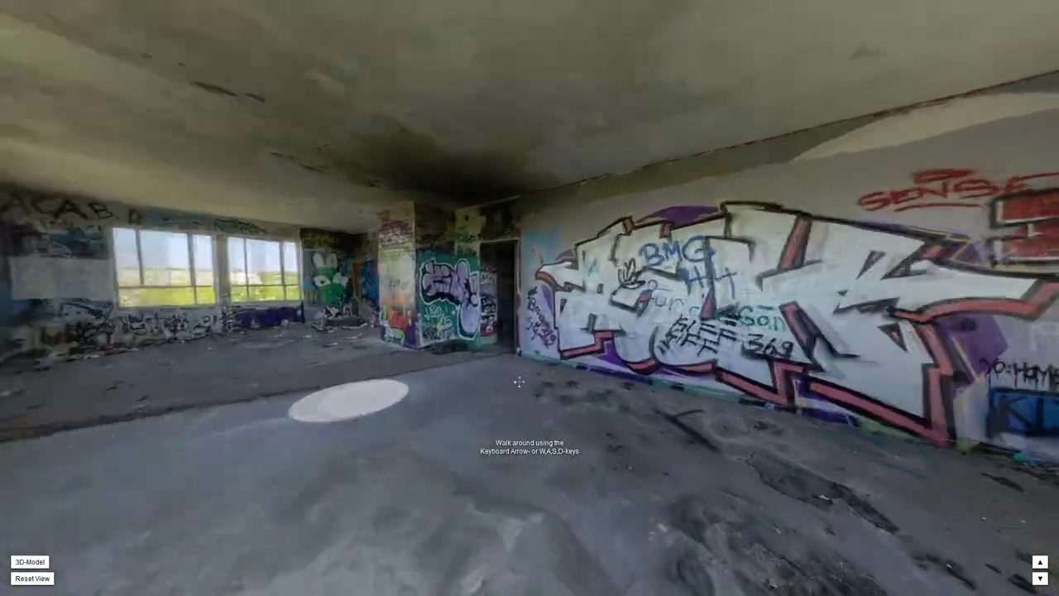